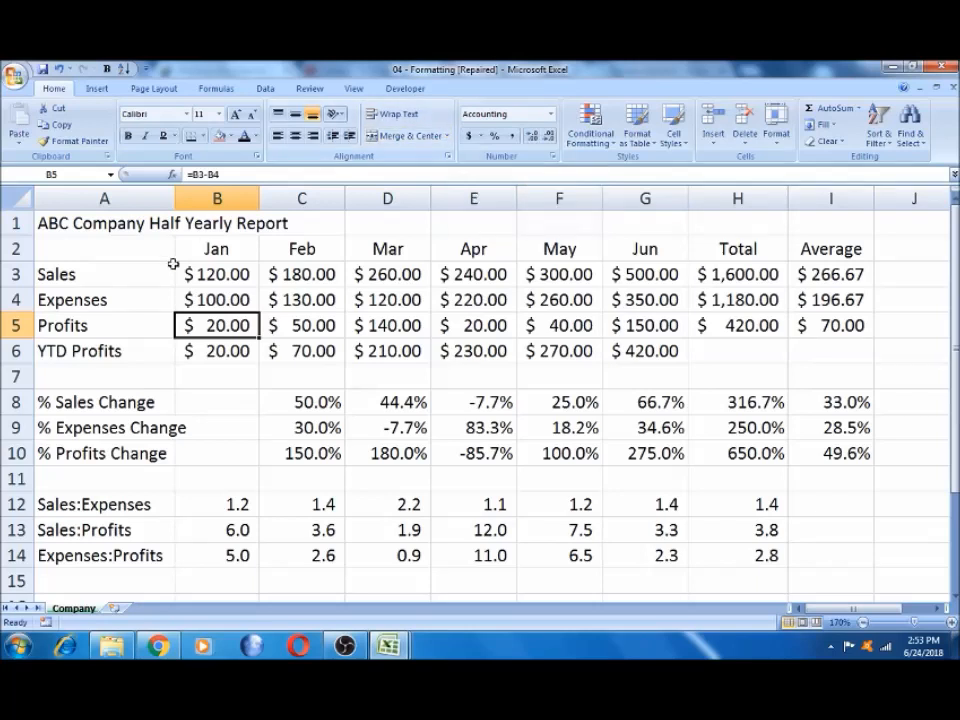
- Right-align the row labels in A3:A14
{"action": "left_click", "coordinate": [117, 276]}
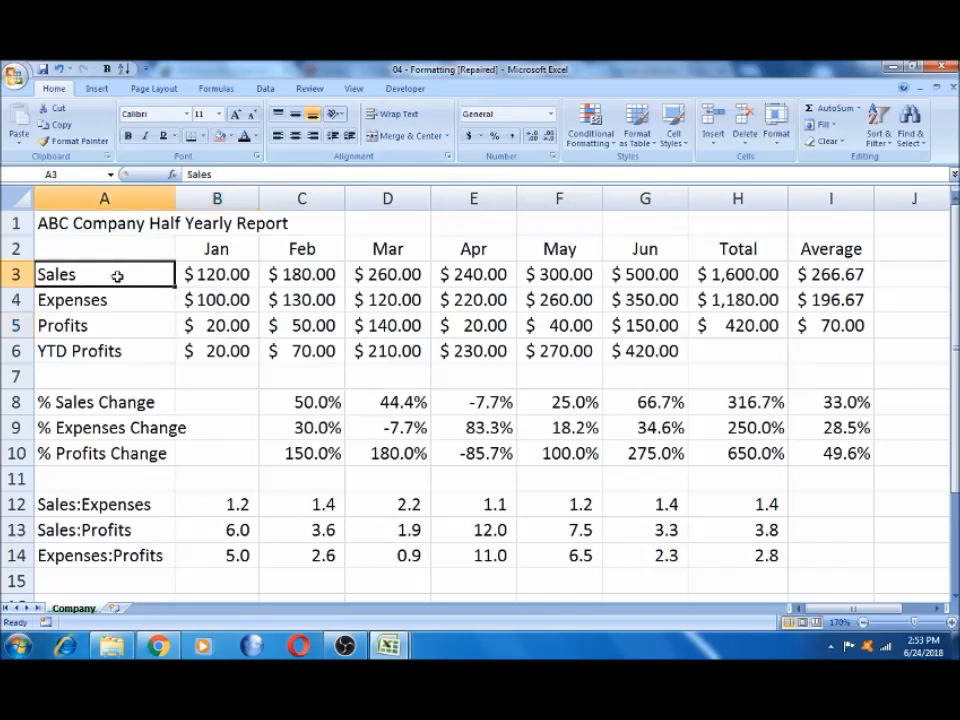
{"action": "key", "text": "shift+Down"}
{"action": "key", "text": "shift+Down"}
{"action": "key", "text": "shift+Down"}
{"action": "key", "text": "shift+Down"}
{"action": "key", "text": "shift+Down"}
{"action": "key", "text": "shift+Down"}
{"action": "key", "text": "shift+Down"}
{"action": "key", "text": "shift+Down"}
{"action": "key", "text": "shift+Down"}
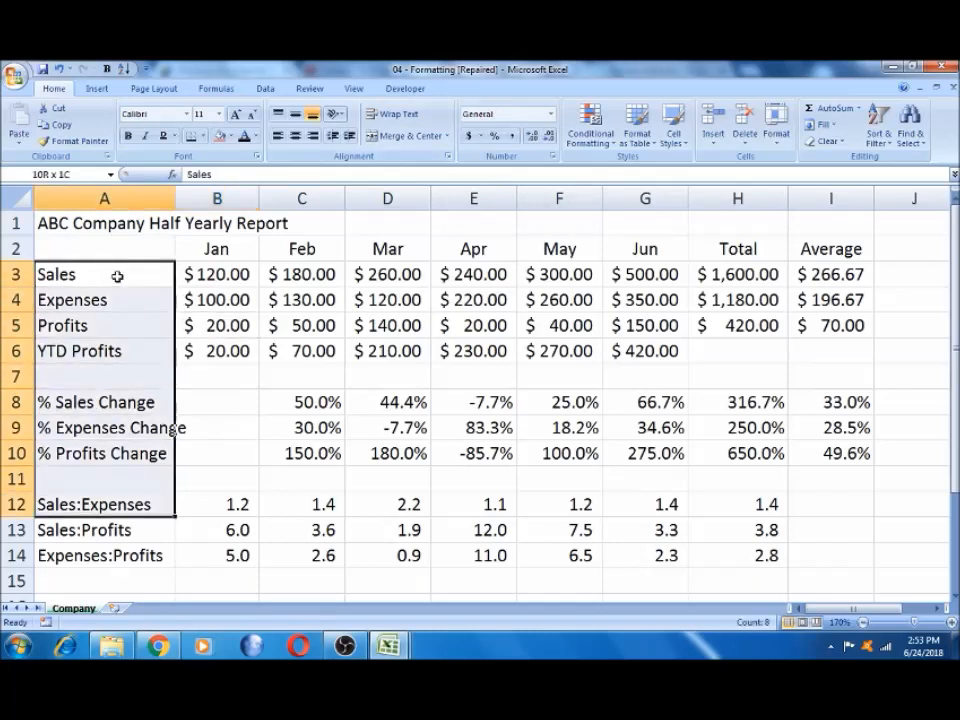
{"action": "key", "text": "shift+Down"}
{"action": "key", "text": "shift+Down"}
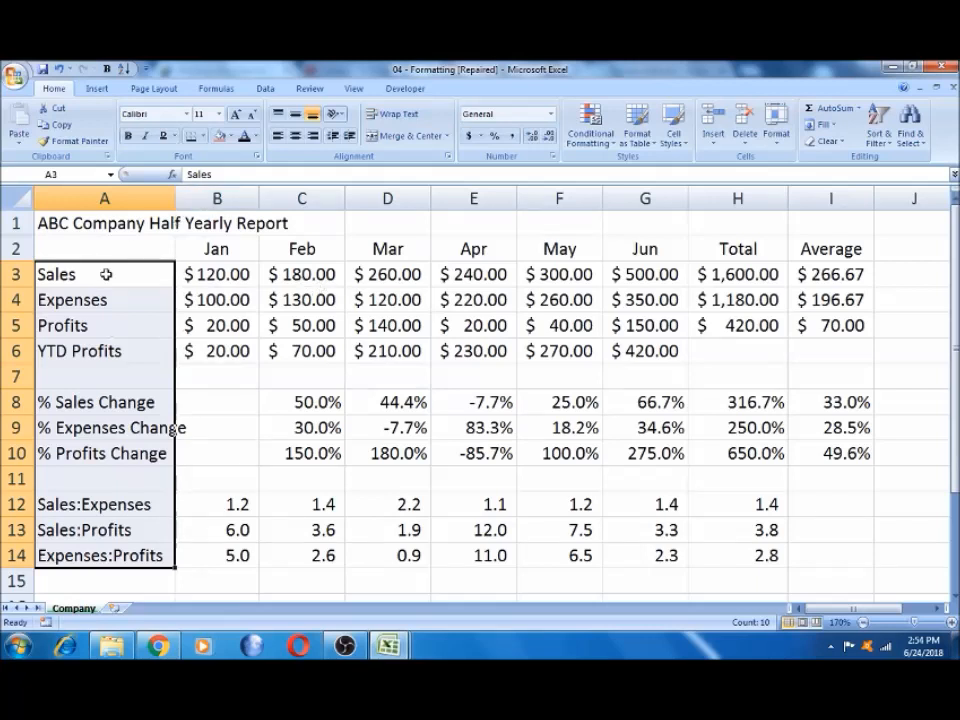
{"action": "left_click", "coordinate": [314, 138]}
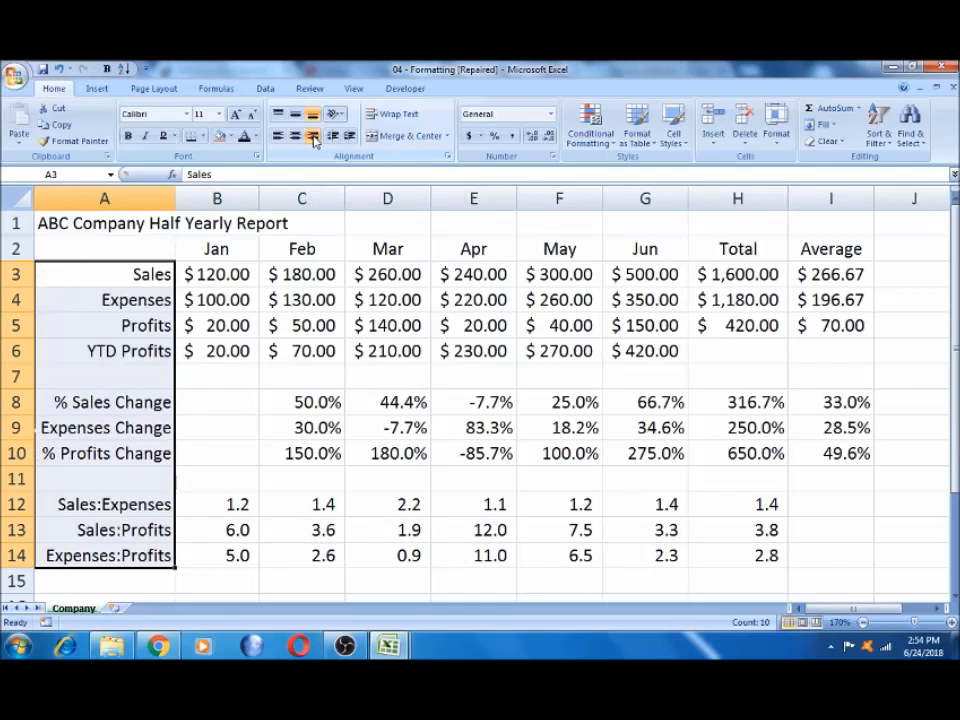
- Top-align the labels in A3:A14 and try center and left alignment, ending with right alignment
{"action": "left_click", "coordinate": [294, 137]}
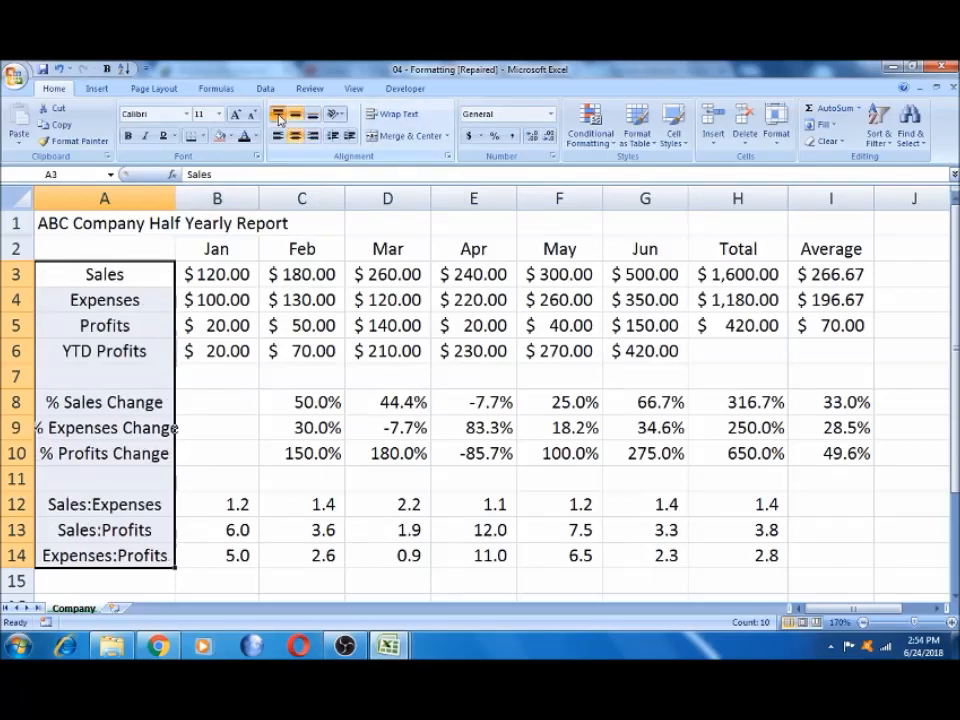
{"action": "left_click", "coordinate": [278, 115]}
{"action": "left_click", "coordinate": [279, 137]}
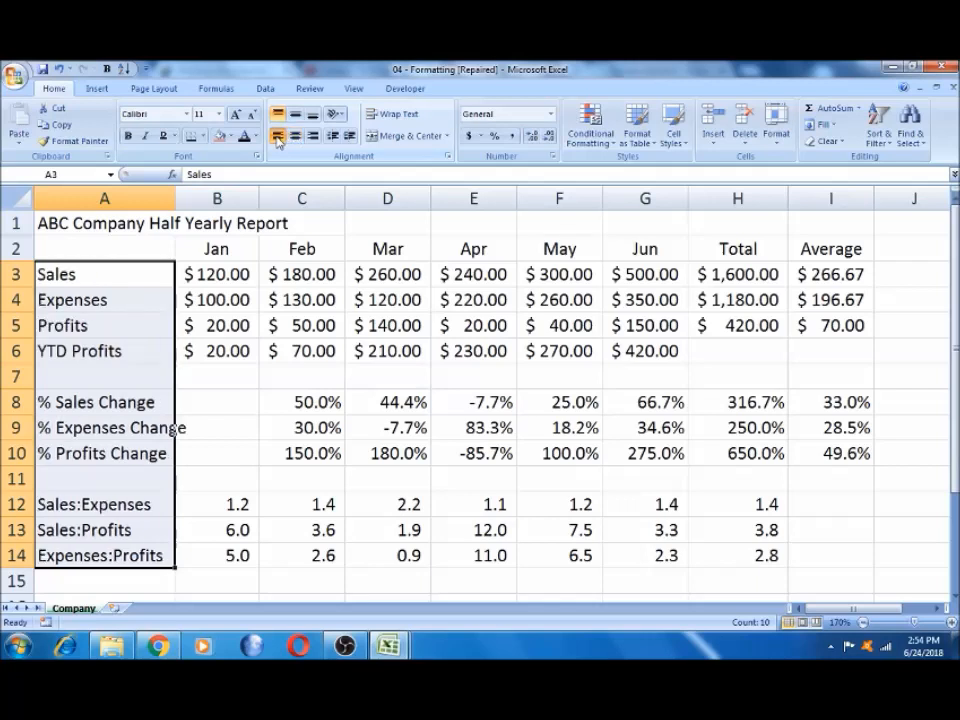
{"action": "left_click", "coordinate": [296, 137]}
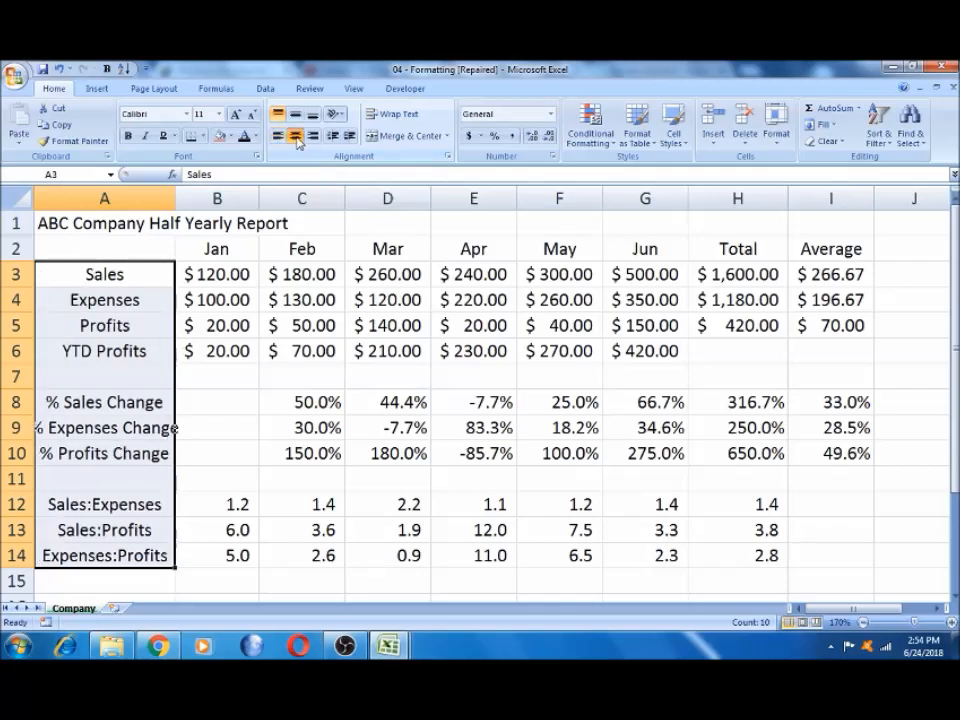
{"action": "left_click", "coordinate": [310, 141]}
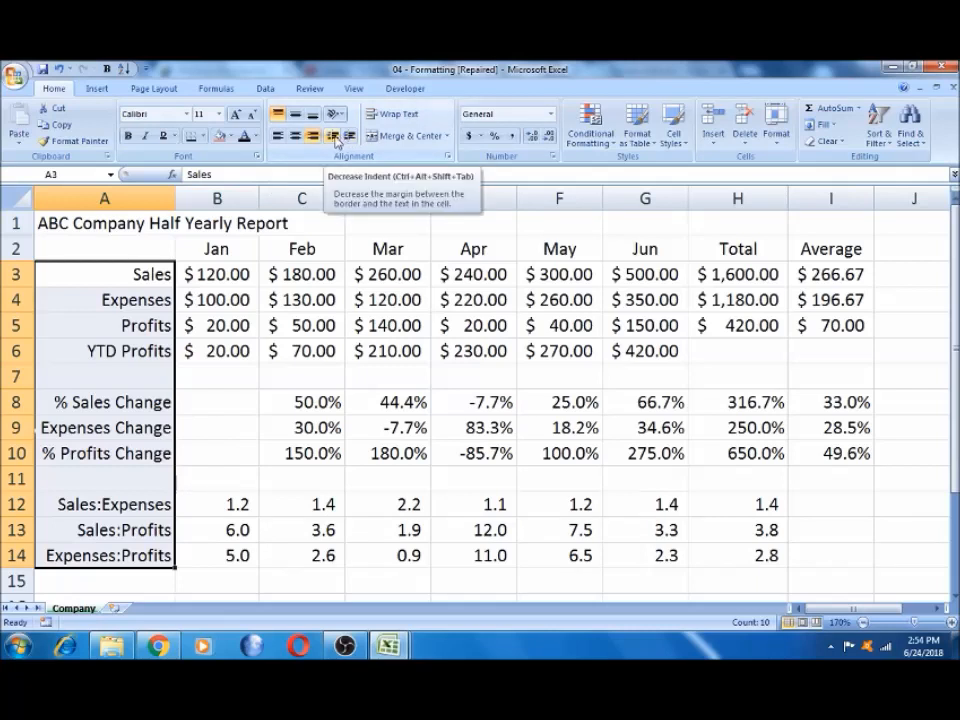
- Center-align the figures in B3:I14
{"action": "left_click", "coordinate": [214, 300]}
{"action": "left_click", "coordinate": [205, 272]}
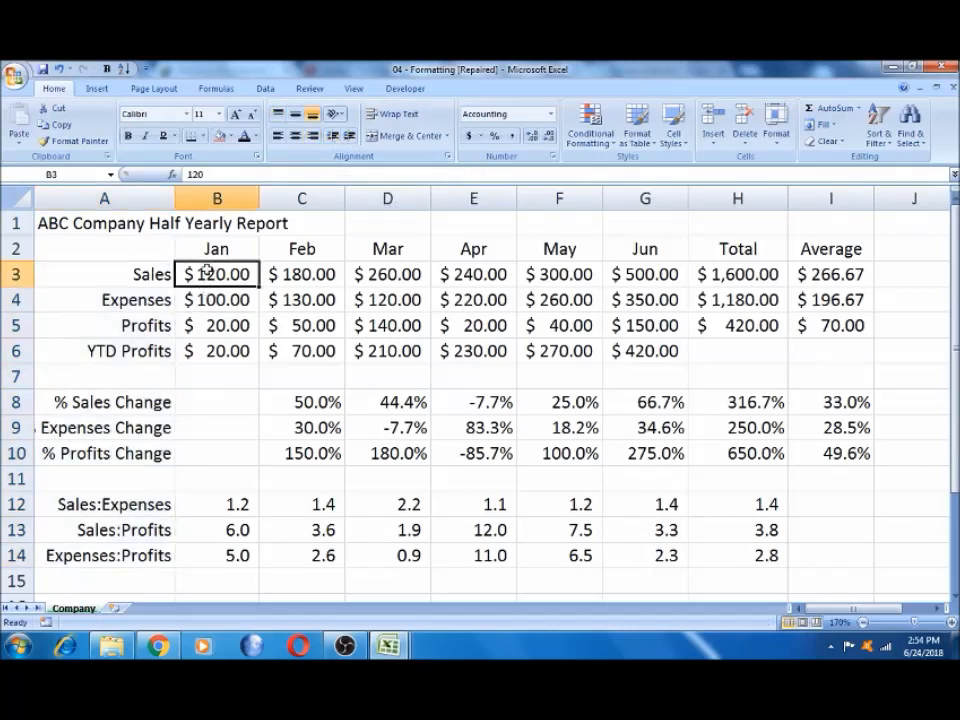
{"action": "key", "text": "Right"}
{"action": "key", "text": "Right"}
{"action": "key", "text": "Left"}
{"action": "key", "text": "Left"}
{"action": "key", "text": "shift+Right"}
{"action": "key", "text": "shift+Right"}
{"action": "key", "text": "shift+Right"}
{"action": "key", "text": "shift+Right"}
{"action": "key", "text": "shift+Right"}
{"action": "key", "text": "shift+Right"}
{"action": "key", "text": "shift+Right"}
{"action": "key", "text": "shift+Down"}
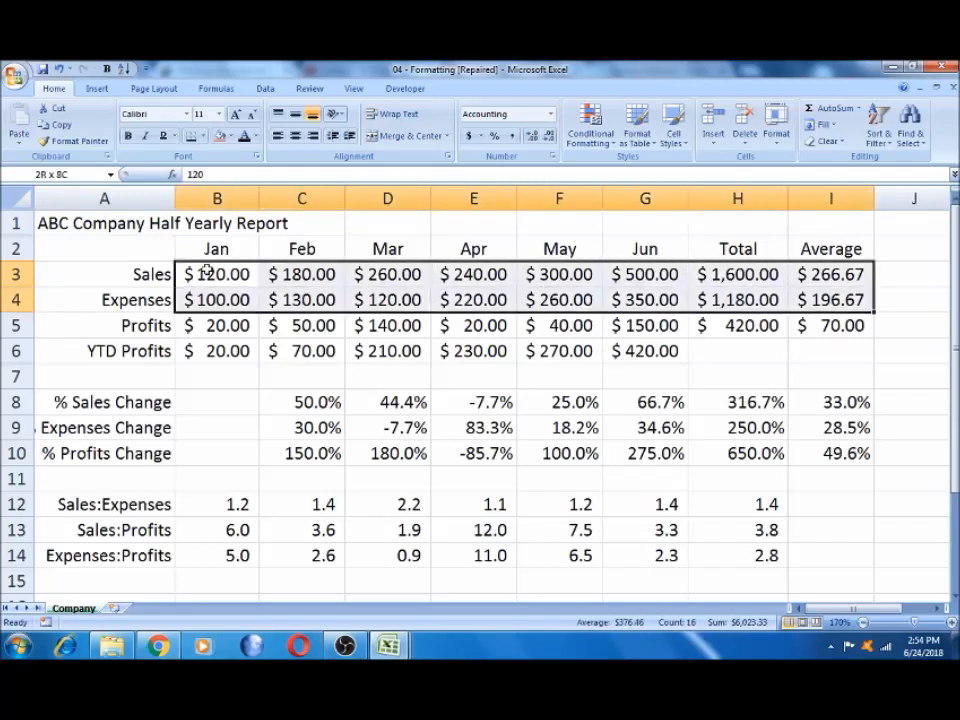
{"action": "key", "text": "shift+Down"}
{"action": "key", "text": "shift+Down"}
{"action": "key", "text": "shift+Down"}
{"action": "key", "text": "shift+Down"}
{"action": "key", "text": "shift+Down"}
{"action": "key", "text": "shift+Down"}
{"action": "key", "text": "shift+Down"}
{"action": "key", "text": "shift+Down"}
{"action": "key", "text": "shift+Down"}
{"action": "key", "text": "shift+Down"}
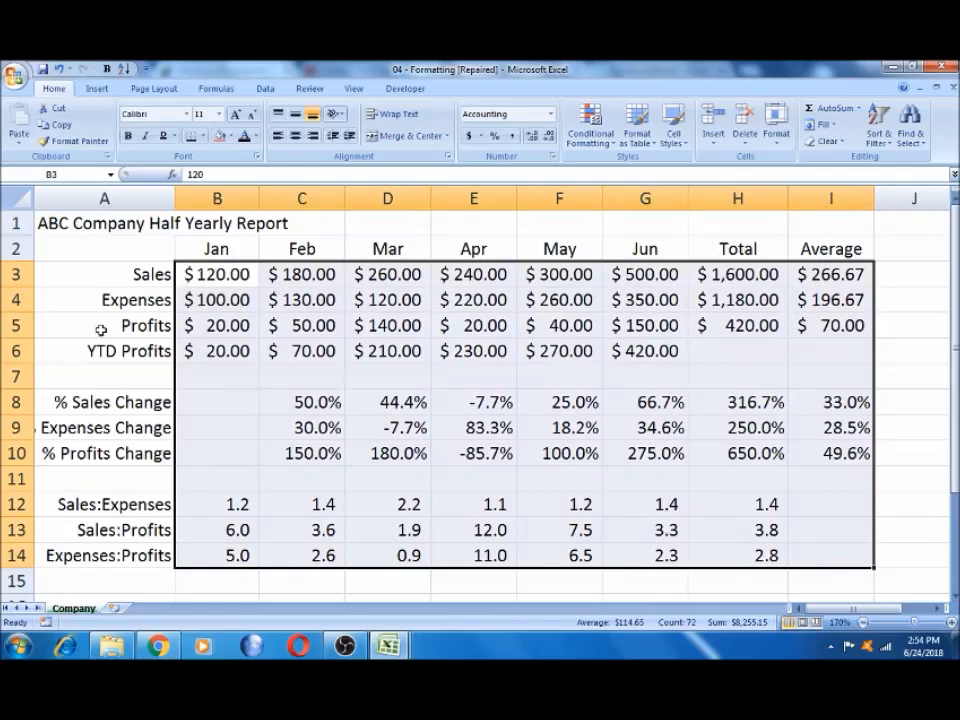
{"action": "left_click", "coordinate": [292, 138]}
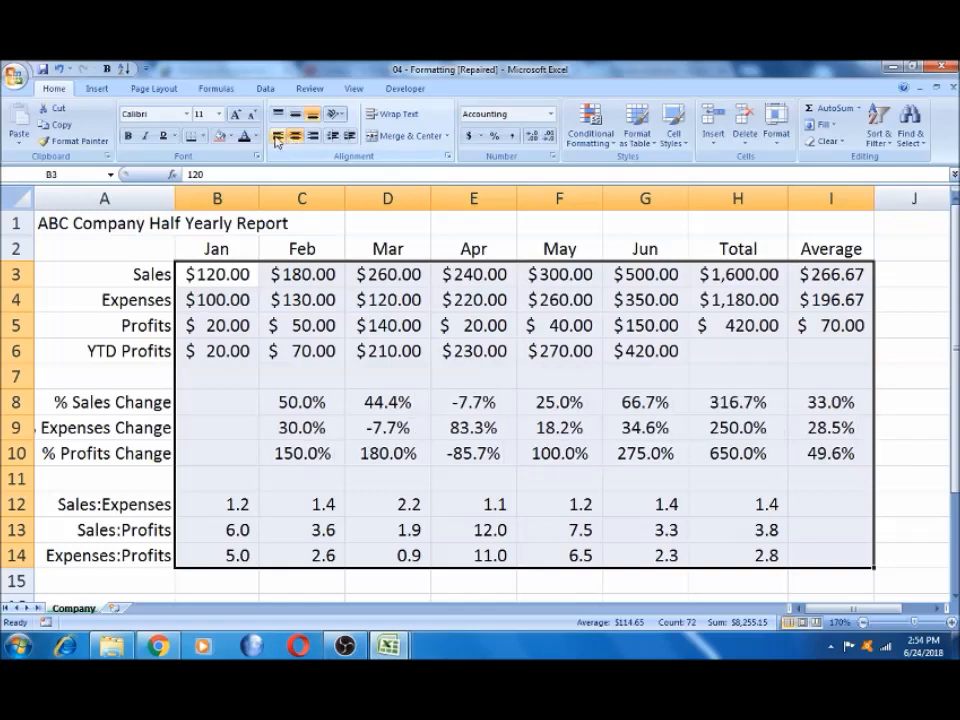
- Try left and center alignment on the figures in B3:I14, ending with right alignment
{"action": "left_click", "coordinate": [278, 136]}
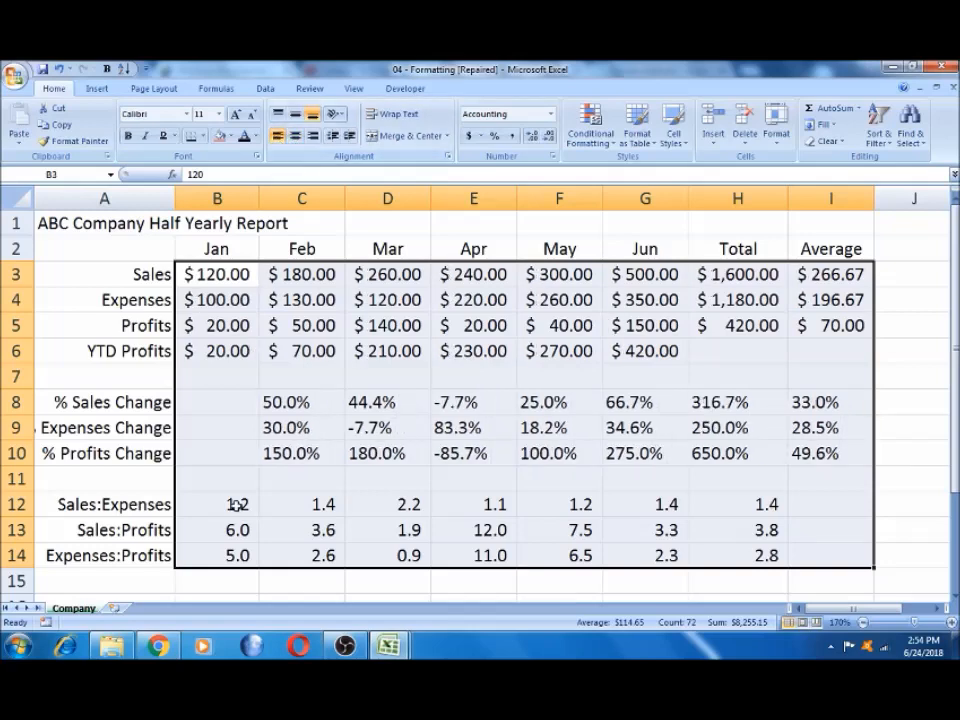
{"action": "left_click", "coordinate": [295, 137]}
{"action": "left_click", "coordinate": [312, 136]}
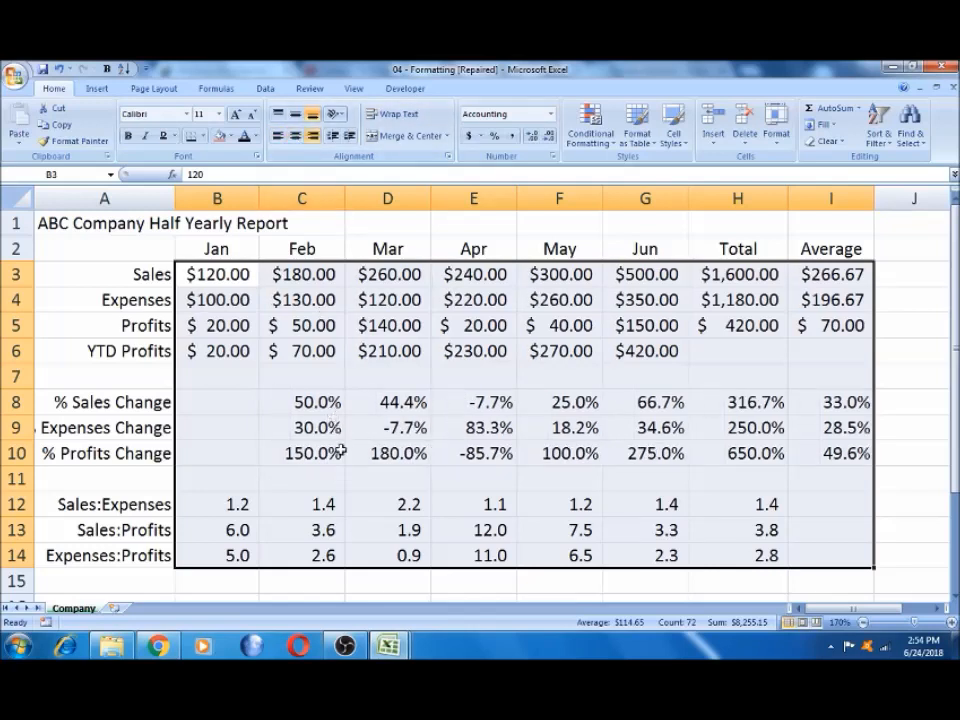
{"action": "left_click", "coordinate": [279, 137]}
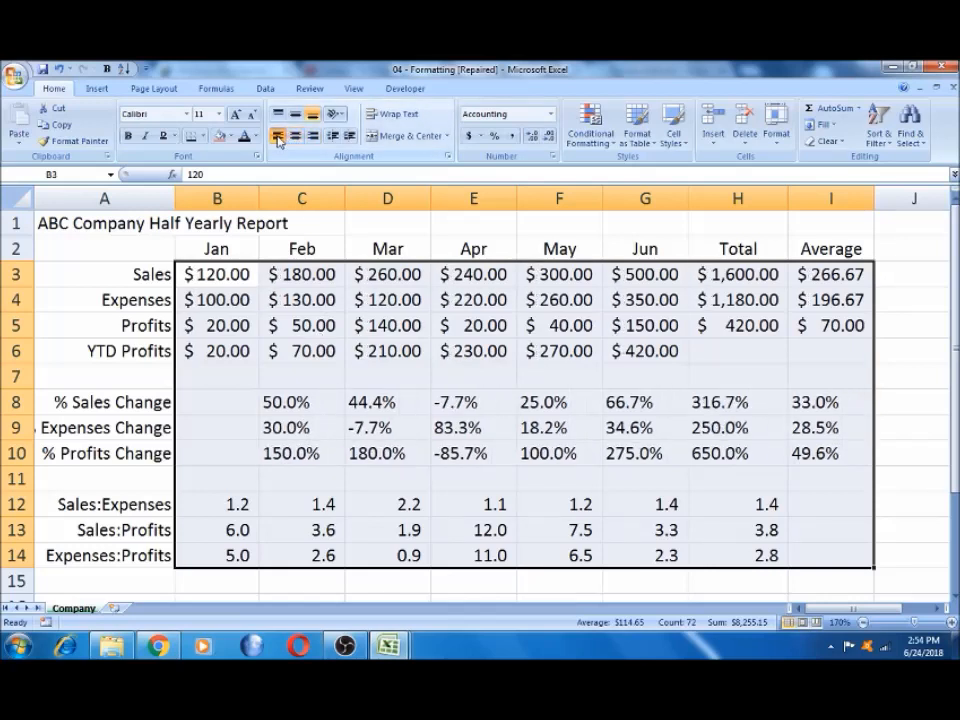
{"action": "left_click", "coordinate": [313, 140]}
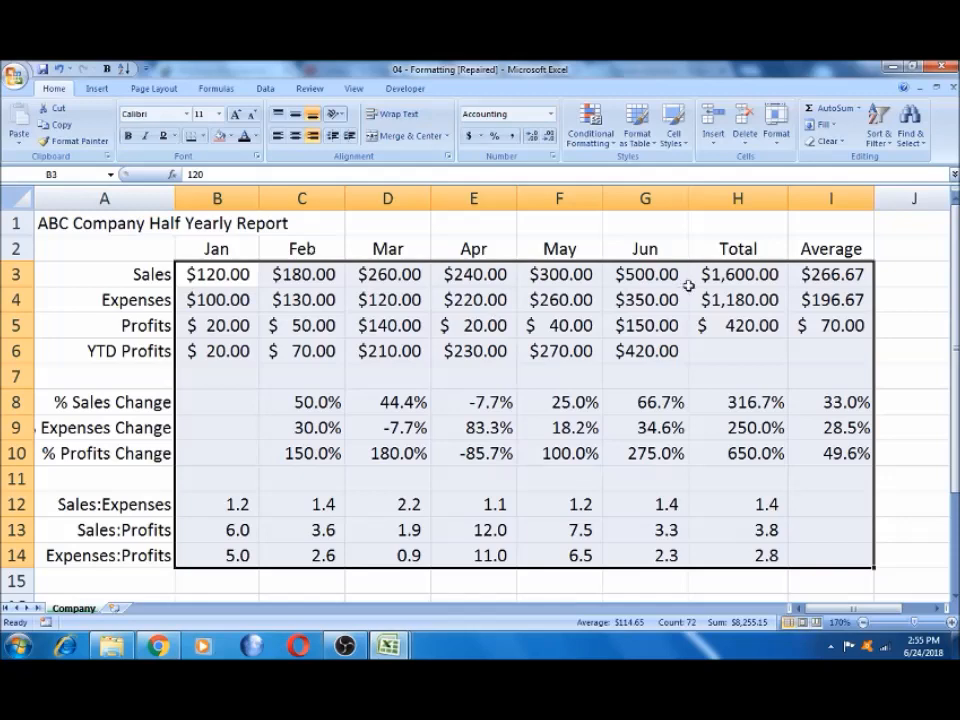
- Change the header in H2 to "Total Sales of the Year"
{"action": "left_click", "coordinate": [720, 249]}
{"action": "double_click", "coordinate": [748, 249]}
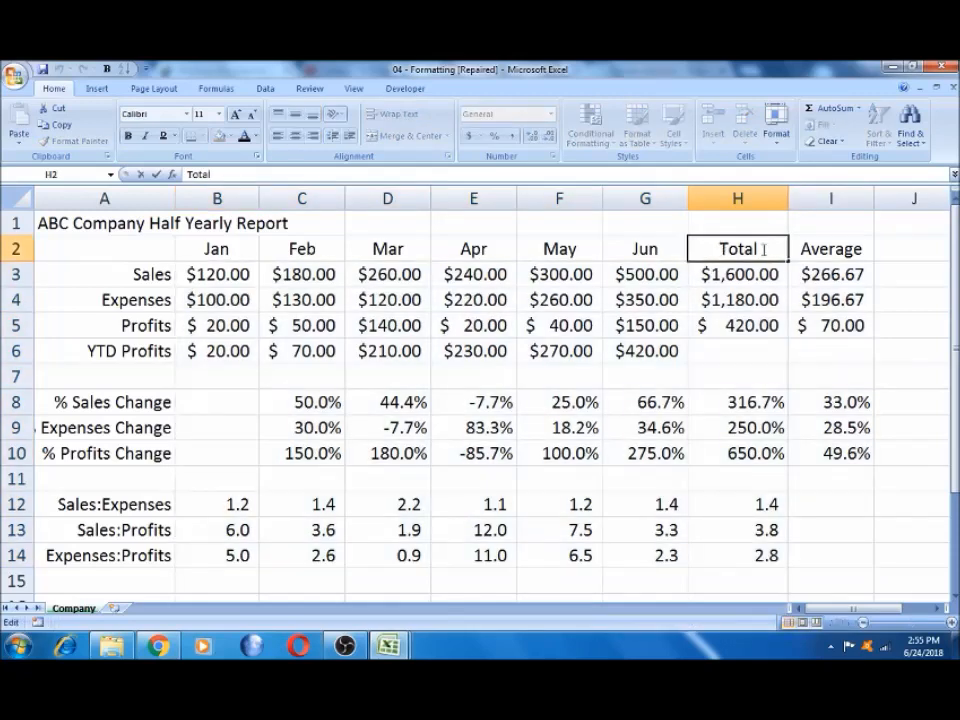
{"action": "type", "text": "SALES"}
{"action": "key", "text": "BackSpace"}
{"action": "key", "text": "BackSpace"}
{"action": "key", "text": "BackSpace"}
{"action": "key", "text": "BackSpace"}
{"action": "type", "text": "als"}
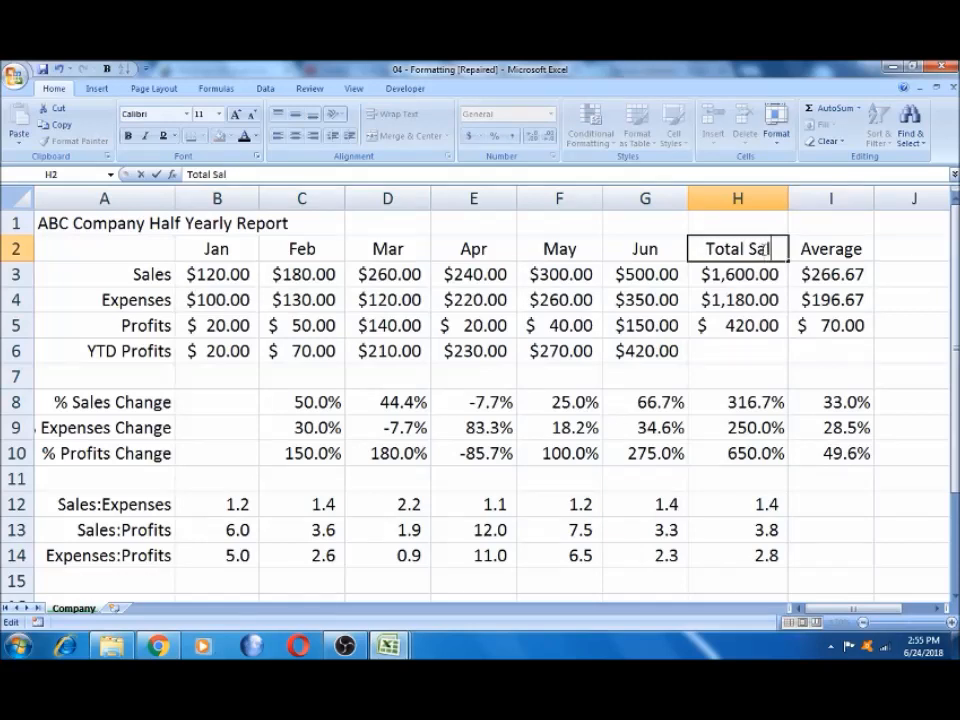
{"action": "key", "text": "BackSpace"}
{"action": "type", "text": "es of the Year"}
{"action": "key", "text": "Tab"}
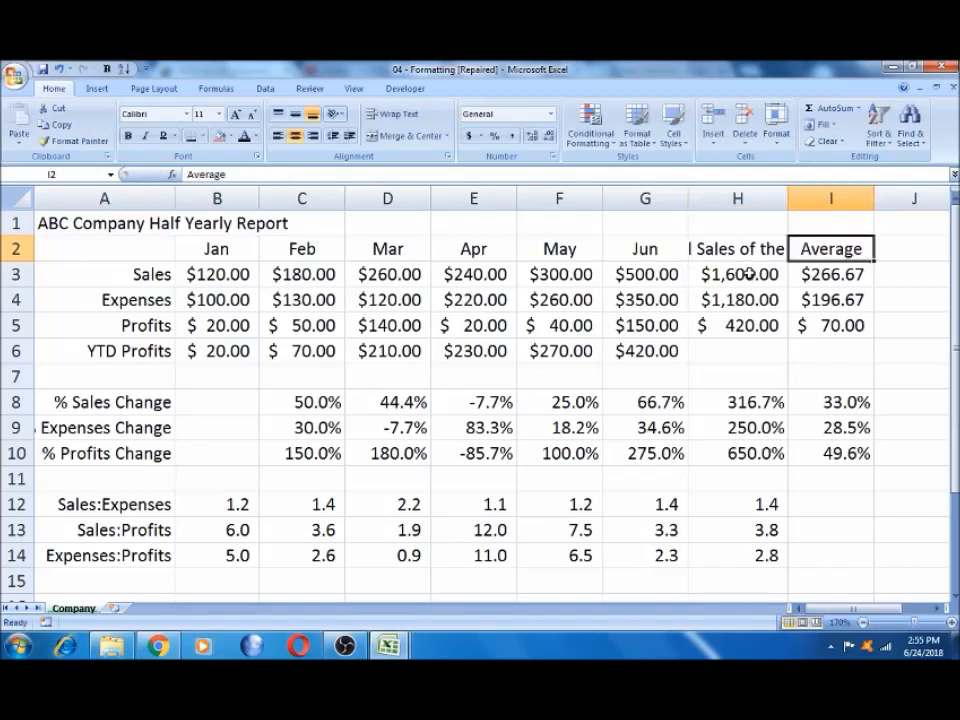
- Autofit column H to its long header and select the values in H3:H13
{"action": "key", "text": "Left"}
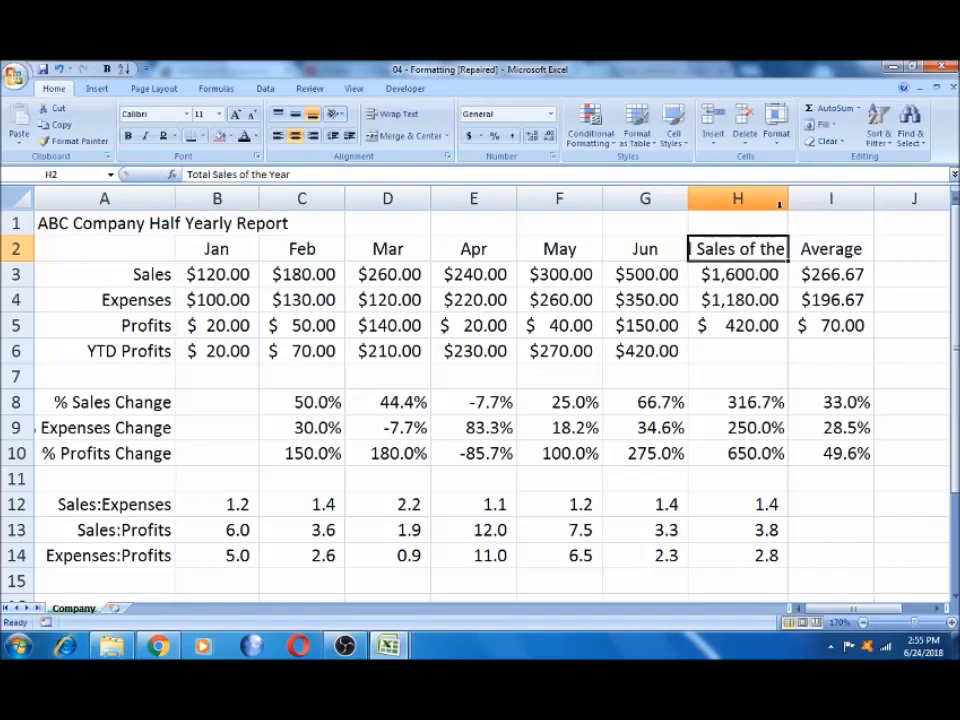
{"action": "double_click", "coordinate": [789, 196]}
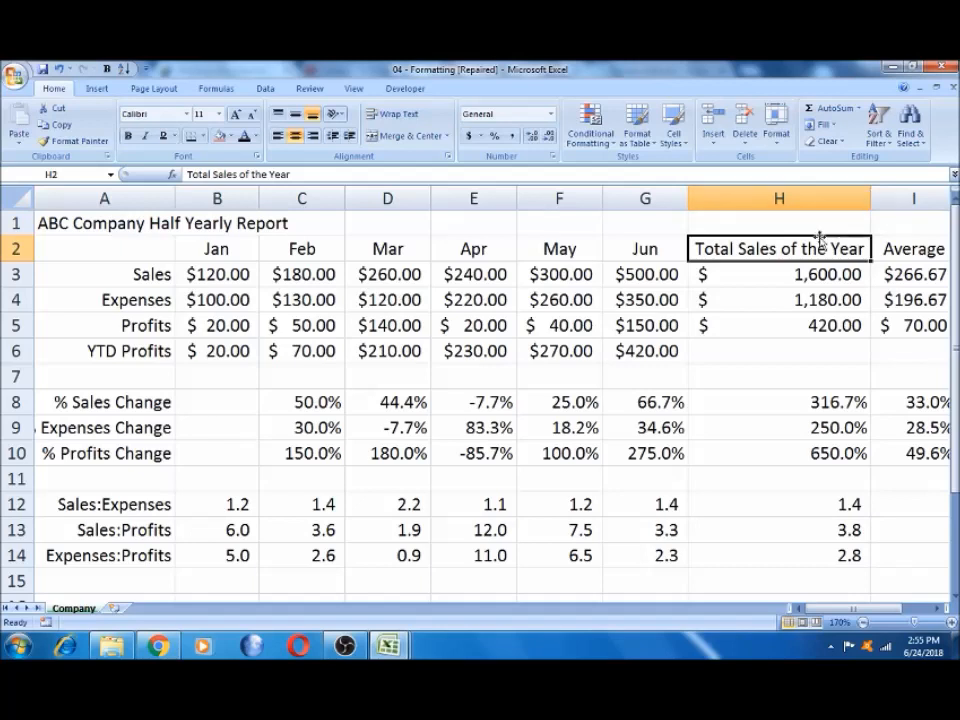
{"action": "left_click", "coordinate": [782, 272]}
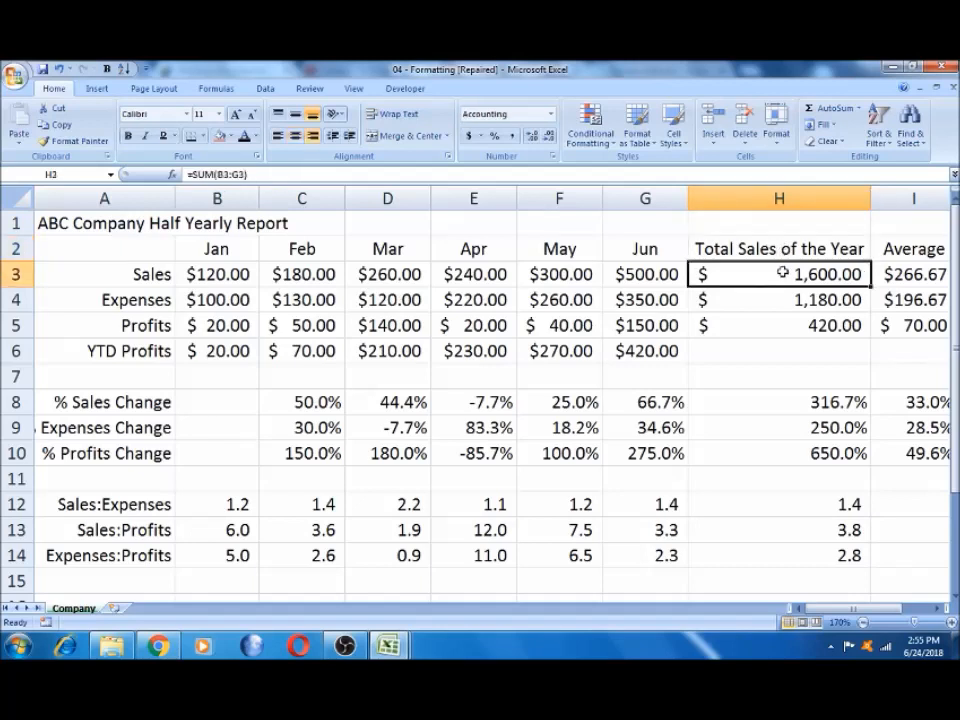
{"action": "key", "text": "shift+Down"}
{"action": "key", "text": "shift+Down"}
{"action": "key", "text": "shift+Down"}
{"action": "key", "text": "shift+Down"}
{"action": "key", "text": "shift+Down"}
{"action": "key", "text": "shift+Down"}
{"action": "key", "text": "shift+Down"}
{"action": "key", "text": "shift+Down"}
{"action": "key", "text": "shift+Down"}
{"action": "key", "text": "shift+Down"}
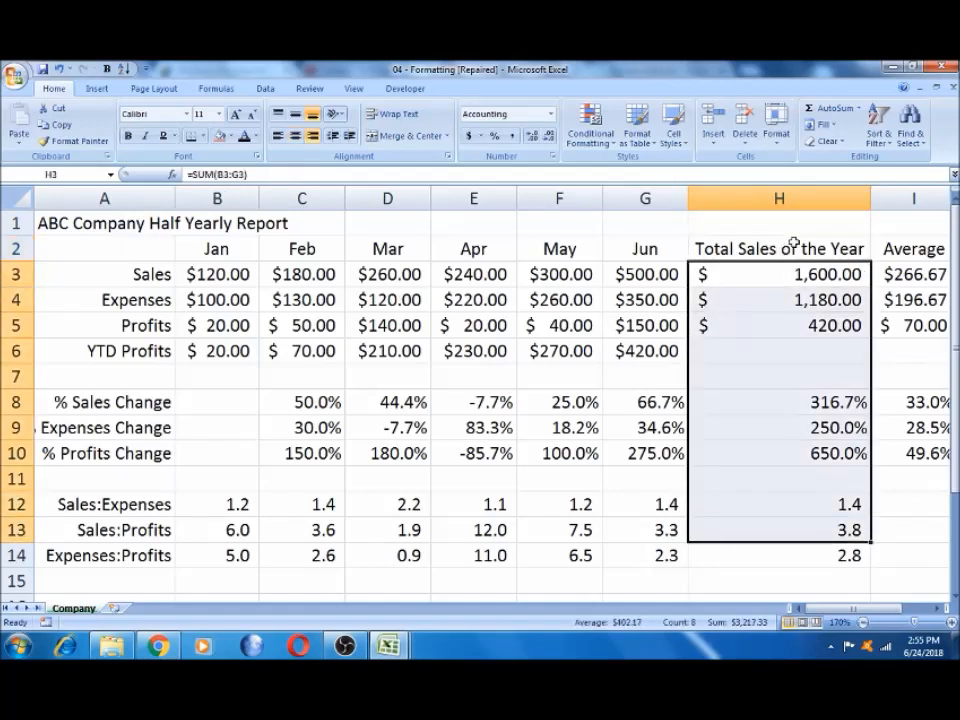
- Narrow column H below the header's full width and wrap the header text in H2
{"action": "left_click", "coordinate": [793, 247]}
{"action": "left_click_drag", "start_coordinate": [871, 198], "coordinate": [797, 196]}
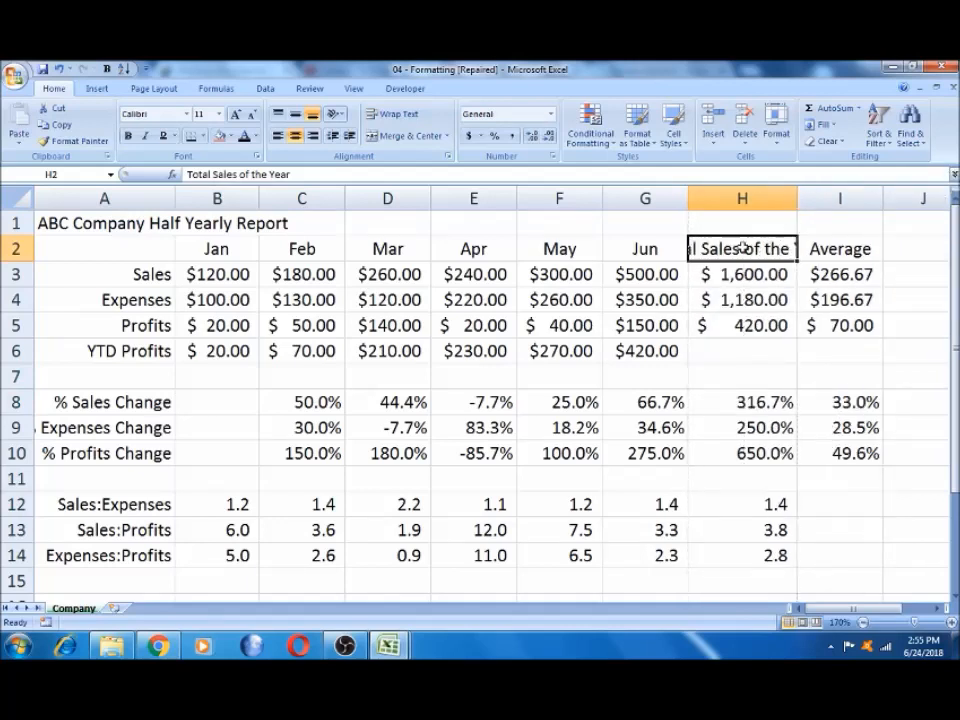
{"action": "left_click", "coordinate": [407, 117]}
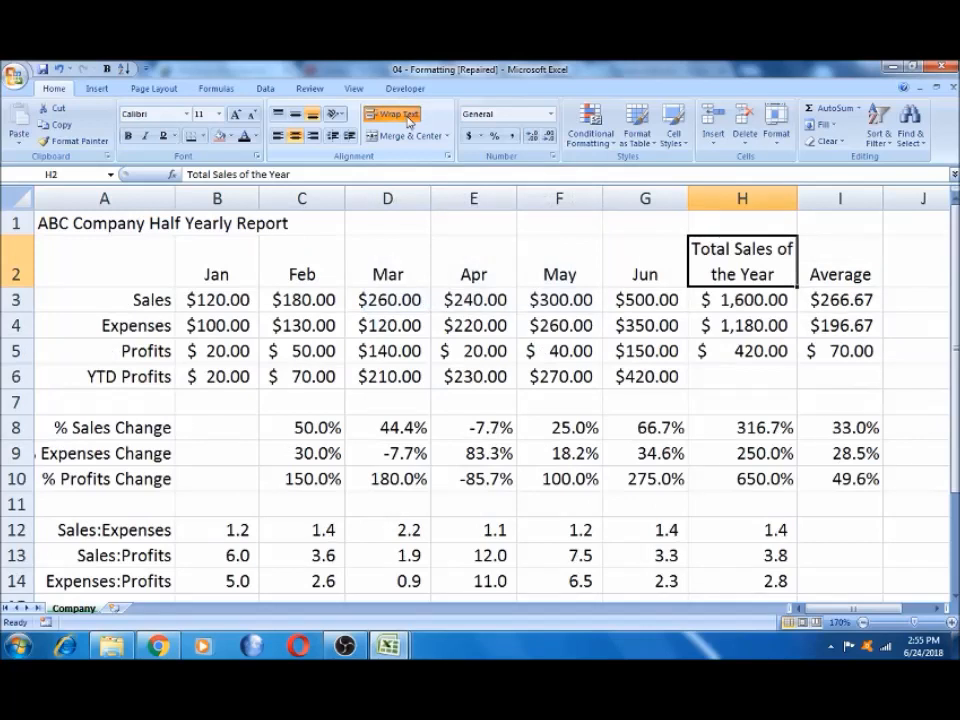
{"action": "left_click", "coordinate": [660, 264]}
{"action": "left_click", "coordinate": [724, 270]}
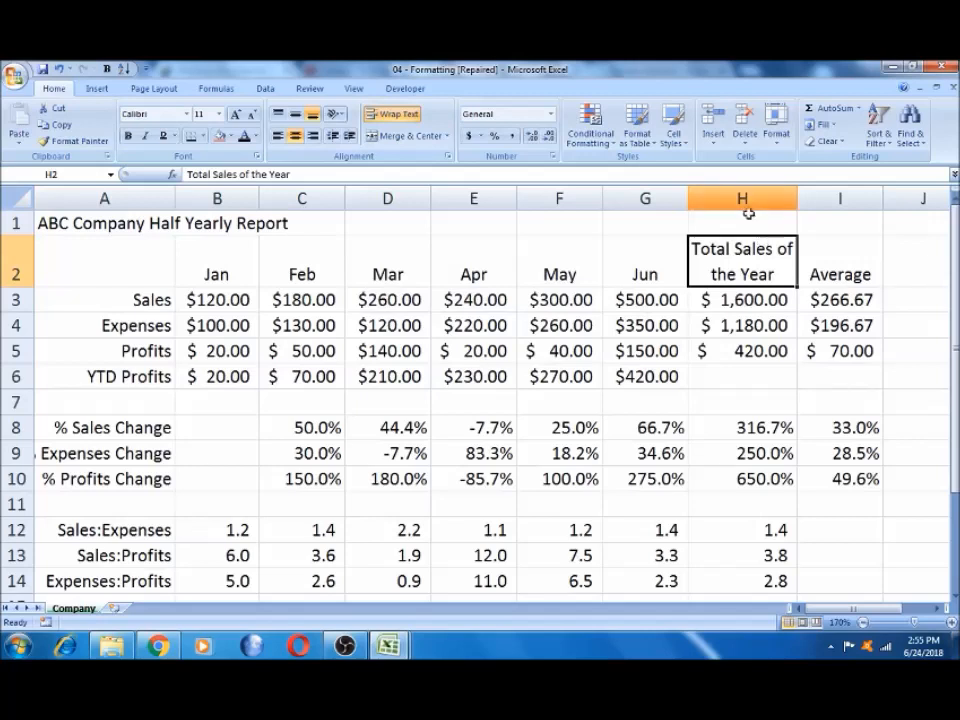
{"action": "left_click", "coordinate": [742, 198]}
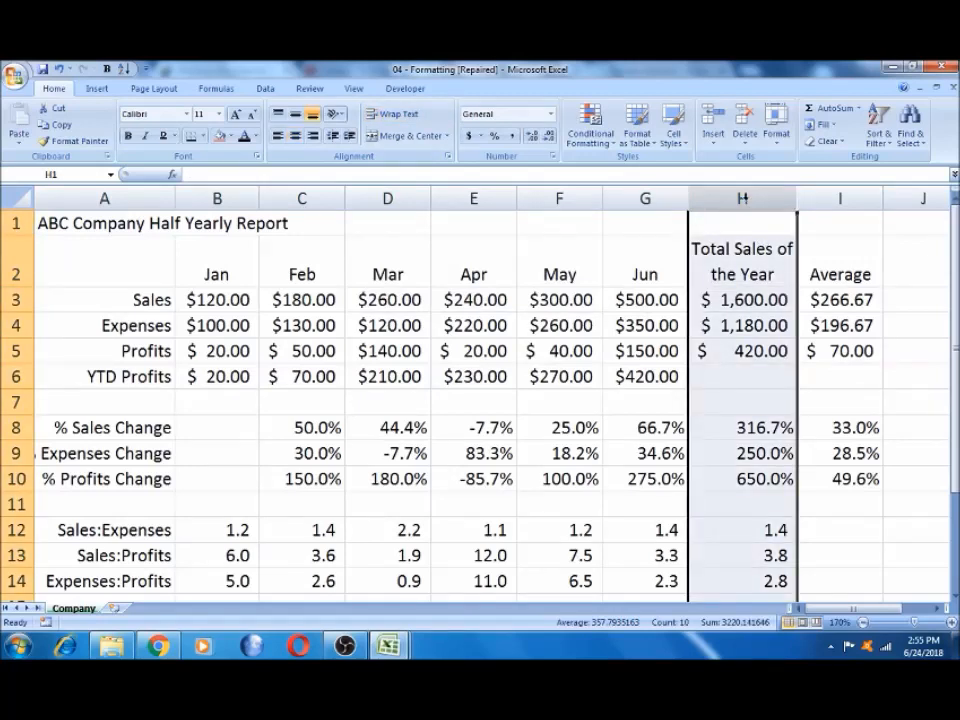
{"action": "left_click", "coordinate": [746, 268]}
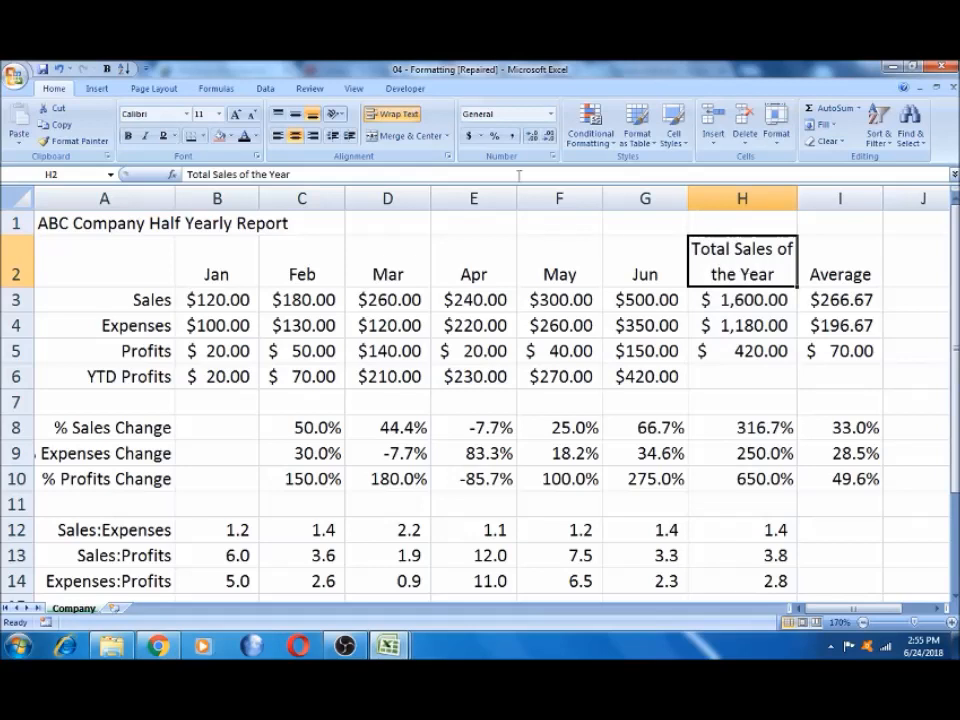
- Turn on text wrapping for the Apr header in E2 and reselect the header in H2
{"action": "left_click", "coordinate": [456, 255]}
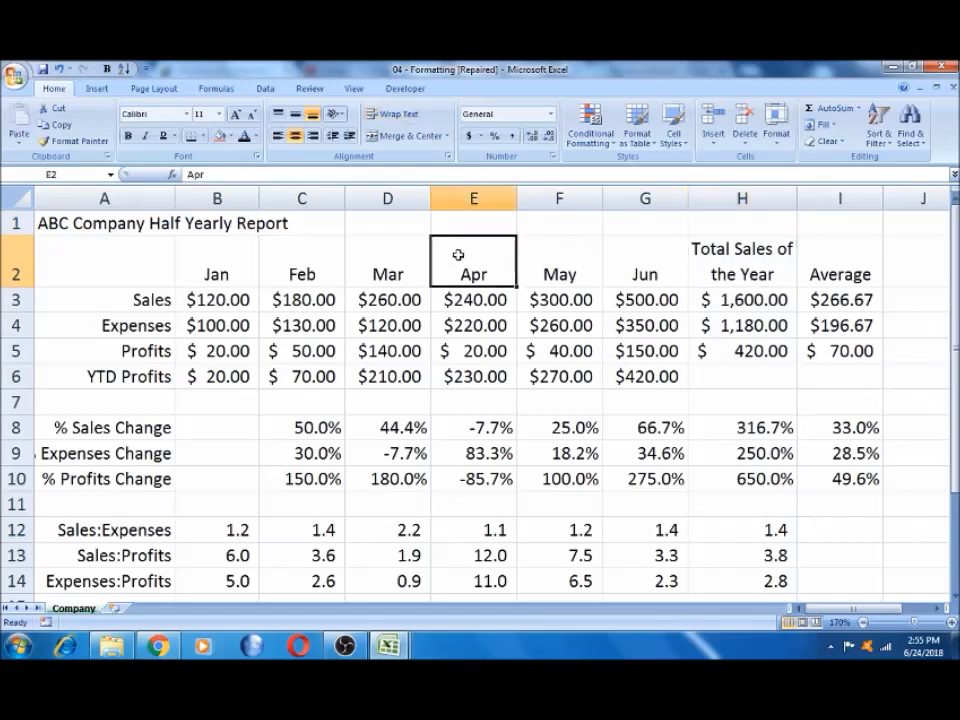
{"action": "left_click", "coordinate": [397, 117]}
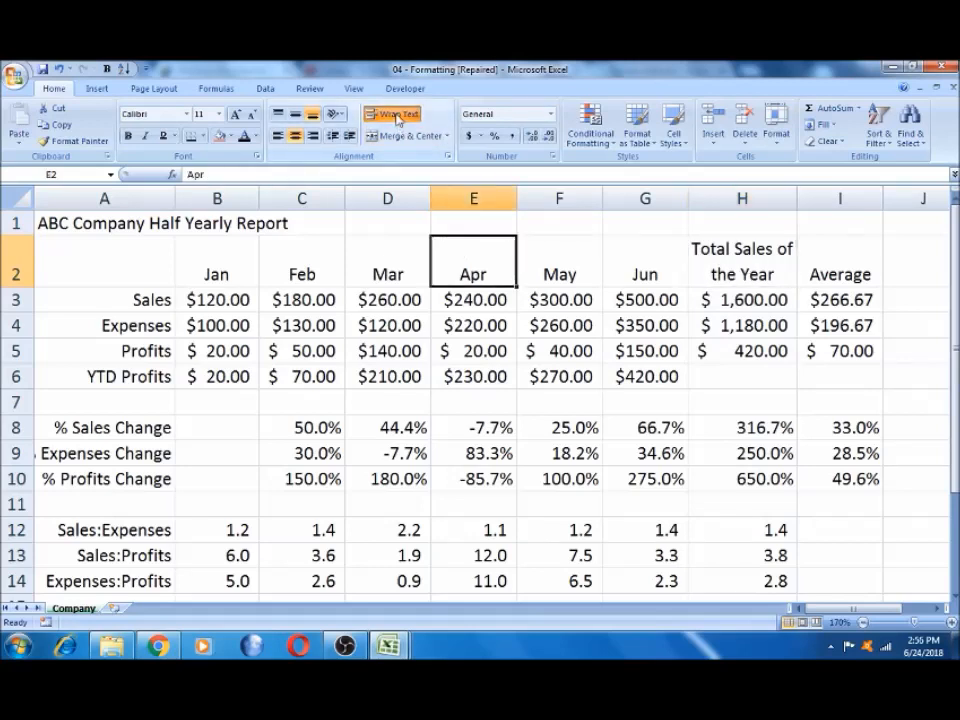
{"action": "left_click", "coordinate": [570, 272]}
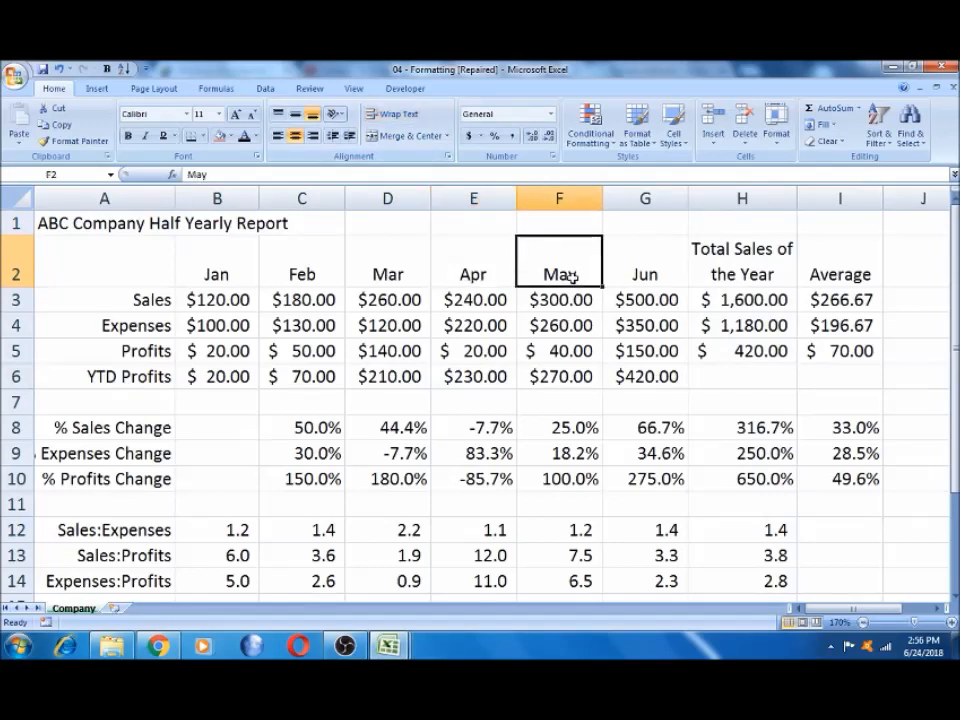
{"action": "left_click", "coordinate": [736, 256]}
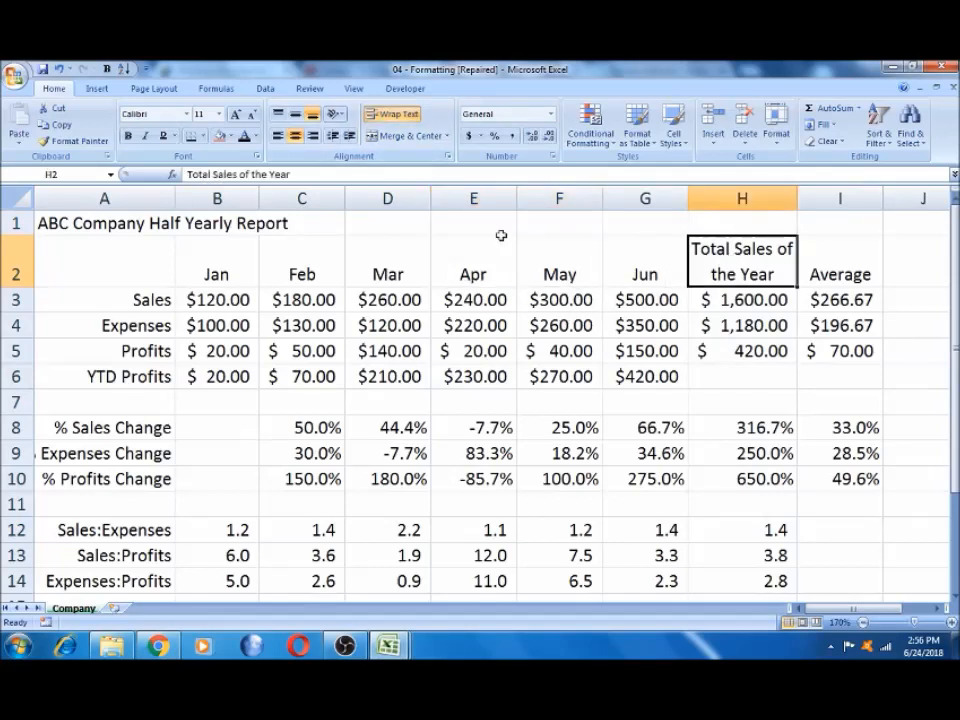
{"action": "left_click", "coordinate": [122, 221]}
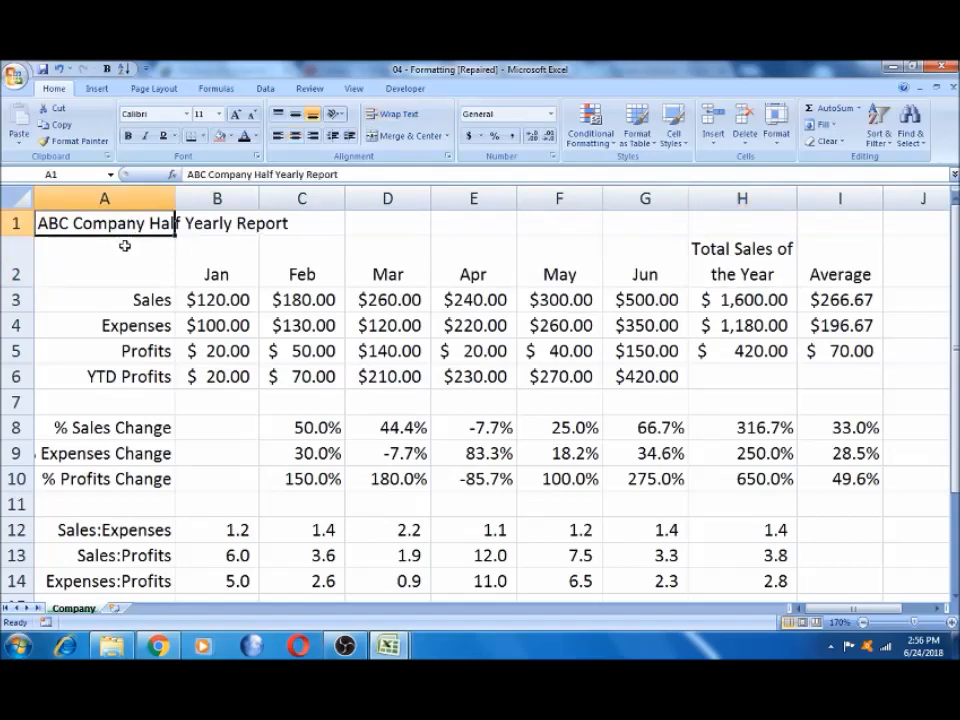
{"action": "left_click", "coordinate": [120, 247]}
{"action": "key", "text": "shift+Right"}
{"action": "key", "text": "shift+Right"}
{"action": "key", "text": "shift+Right"}
{"action": "key", "text": "shift+Right"}
{"action": "key", "text": "shift+Right"}
{"action": "key", "text": "shift+Right"}
{"action": "key", "text": "shift+Right"}
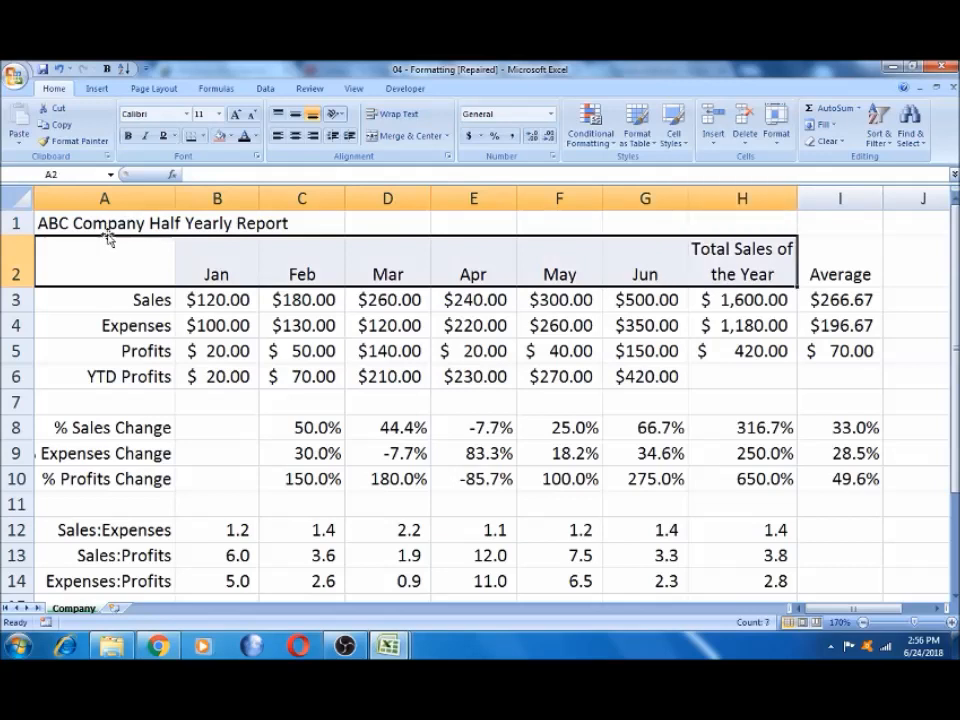
{"action": "left_click", "coordinate": [105, 224]}
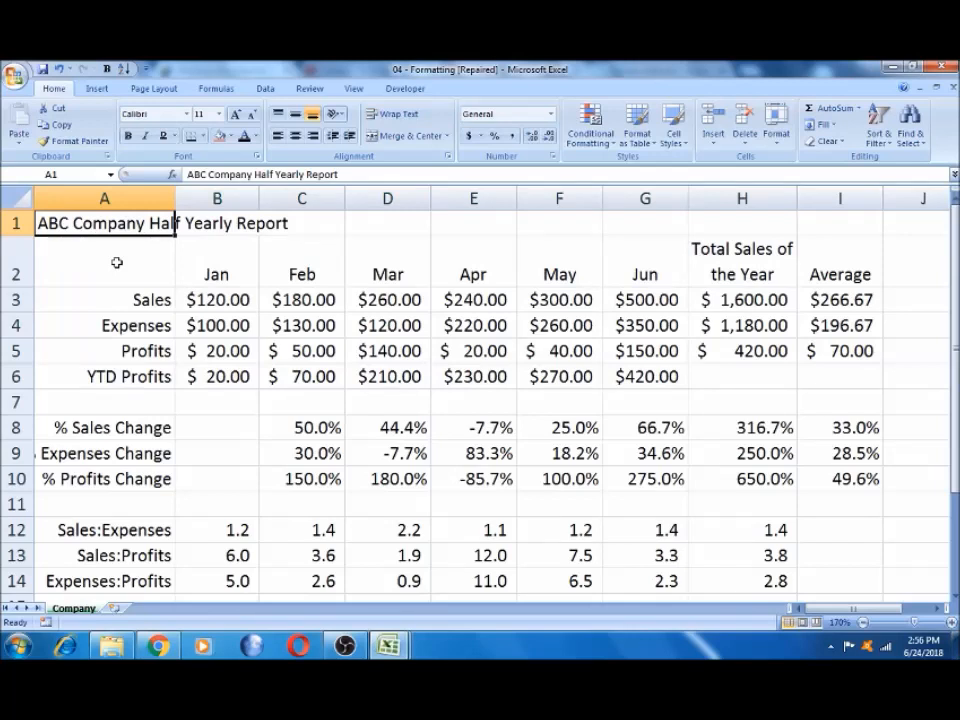
- Merge and center the title "ABC Company Half Yearly Report" across A1:I1
{"action": "left_click", "coordinate": [125, 270]}
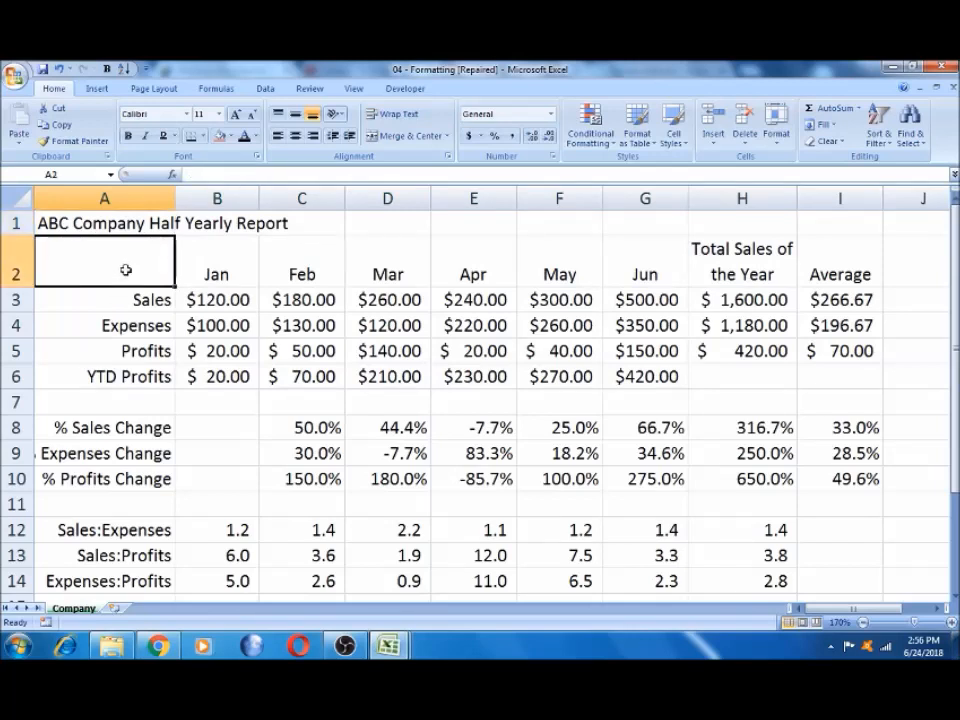
{"action": "key", "text": "ctrl+a"}
{"action": "left_click", "coordinate": [125, 219]}
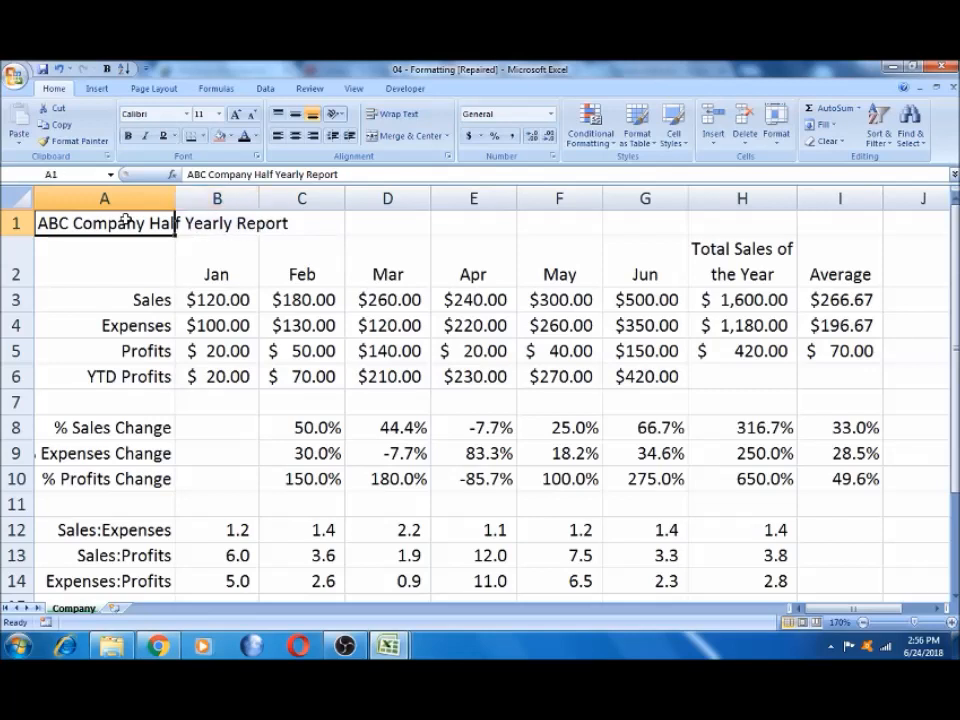
{"action": "key", "text": "shift+Right"}
{"action": "key", "text": "shift+Right"}
{"action": "key", "text": "shift+Right"}
{"action": "key", "text": "shift+Right"}
{"action": "key", "text": "shift+Right"}
{"action": "key", "text": "shift+Right"}
{"action": "key", "text": "shift+Right"}
{"action": "key", "text": "shift+Right"}
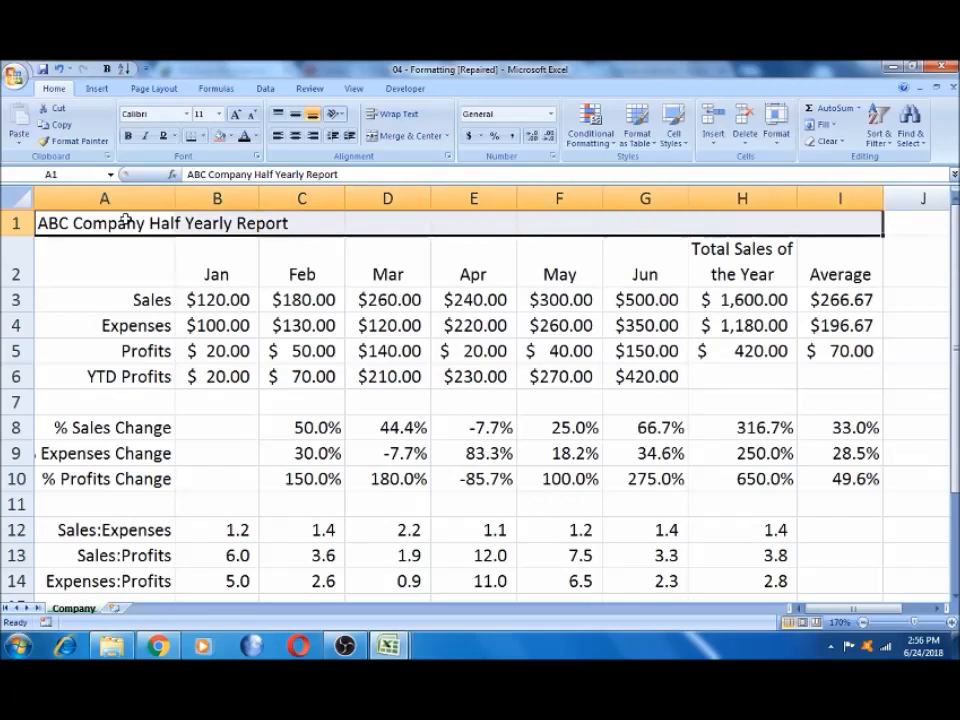
{"action": "left_click", "coordinate": [407, 137]}
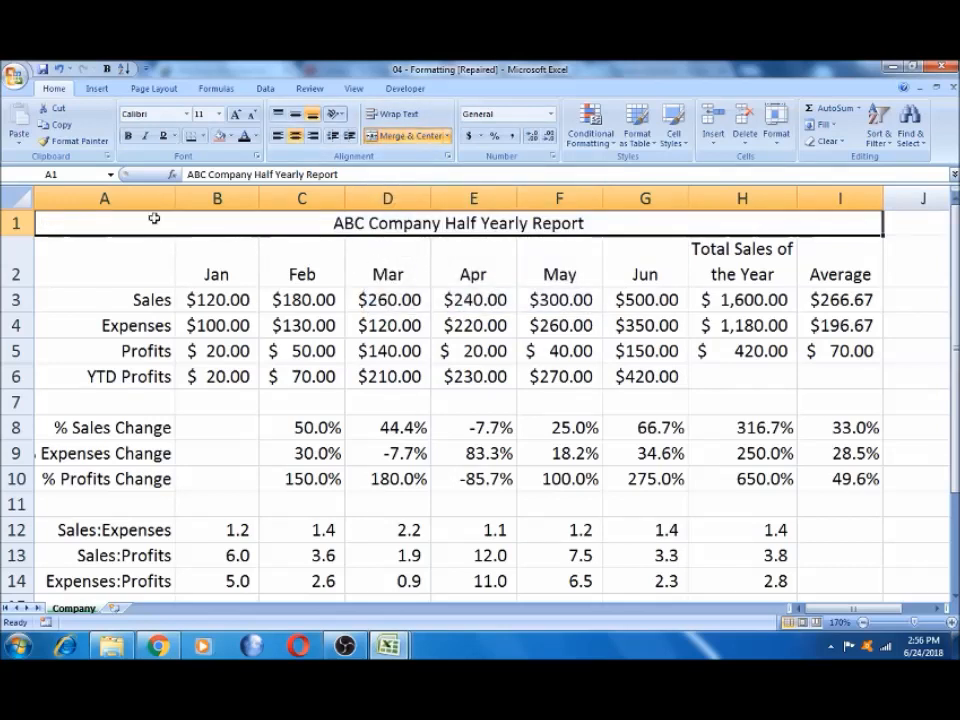
- Put a thick box border around the merged title in row 1
{"action": "left_click", "coordinate": [197, 279]}
{"action": "left_click", "coordinate": [144, 218]}
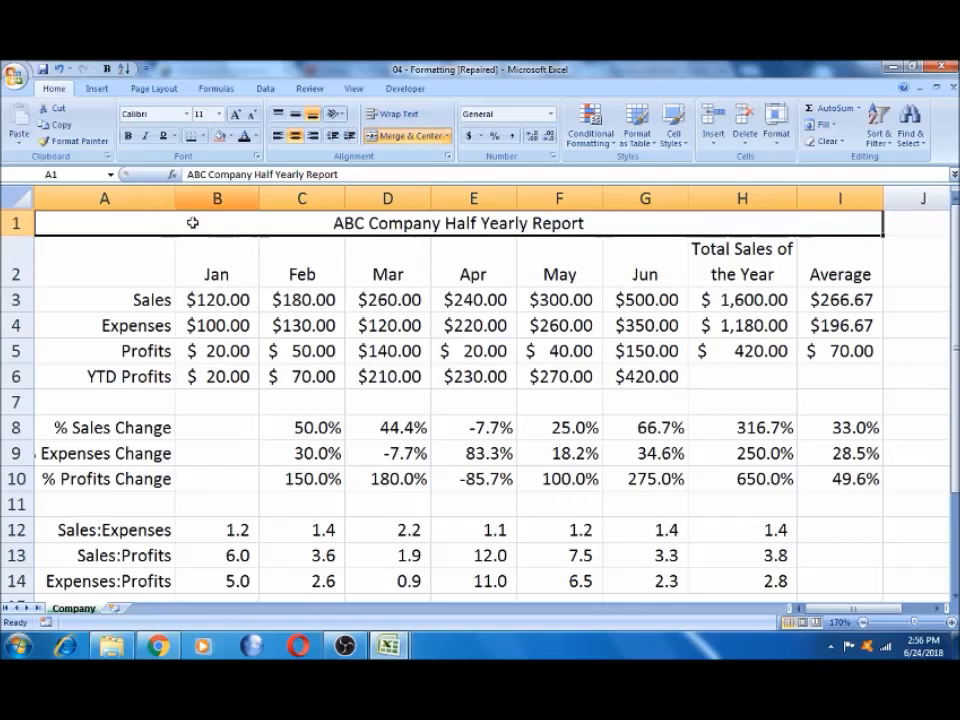
{"action": "left_click", "coordinate": [201, 136]}
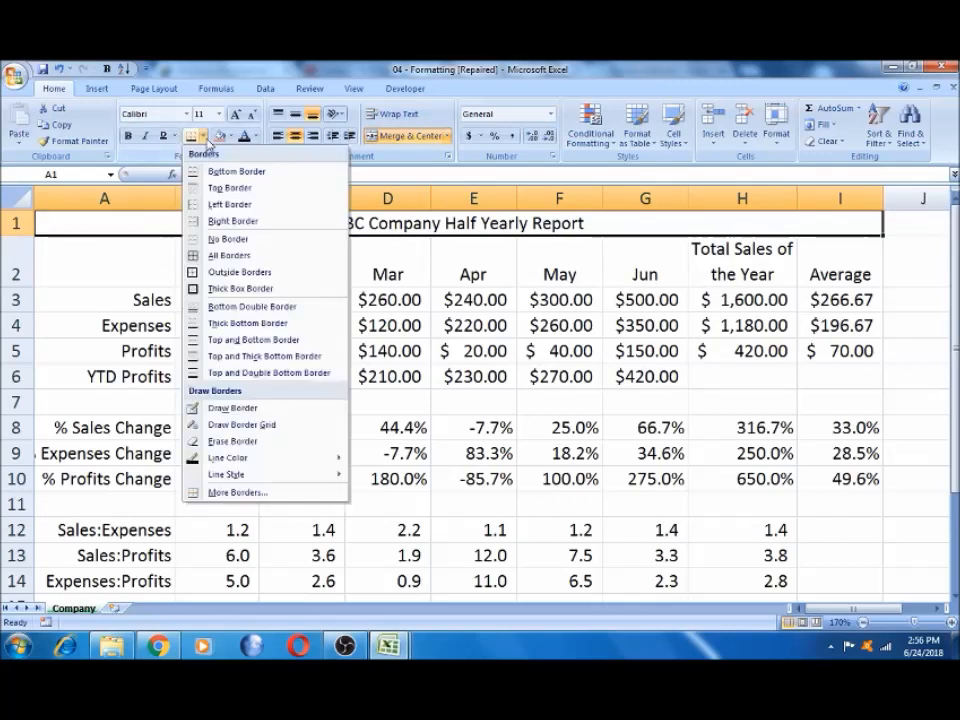
{"action": "left_click", "coordinate": [227, 289]}
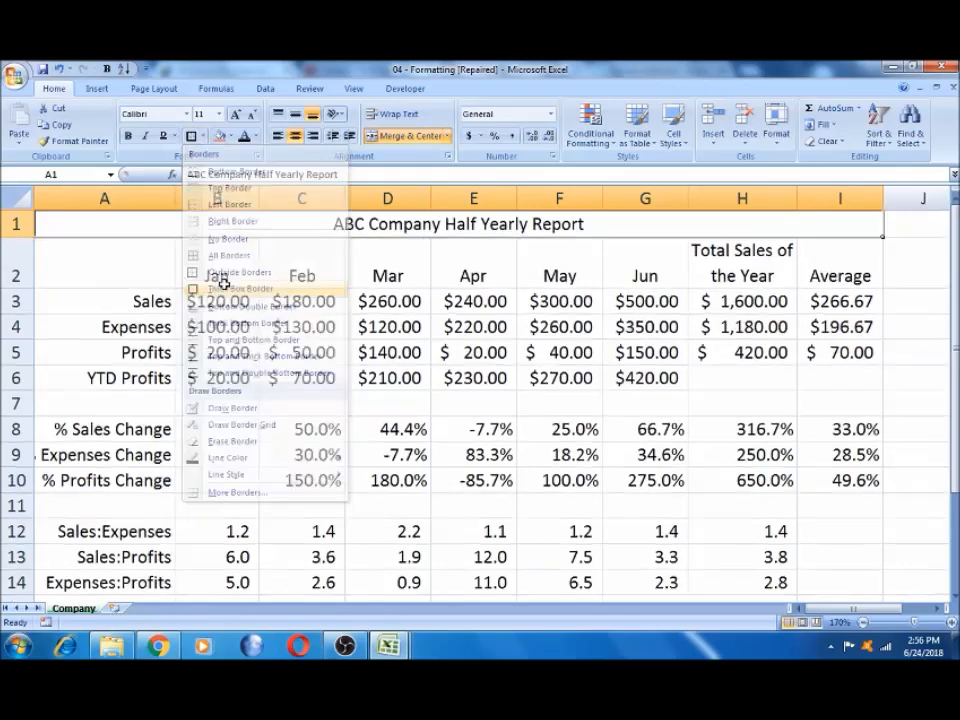
- Put a thick box border around the whole report, from the title in A1 to the last used cell
{"action": "left_click", "coordinate": [135, 270]}
{"action": "left_click", "coordinate": [106, 233]}
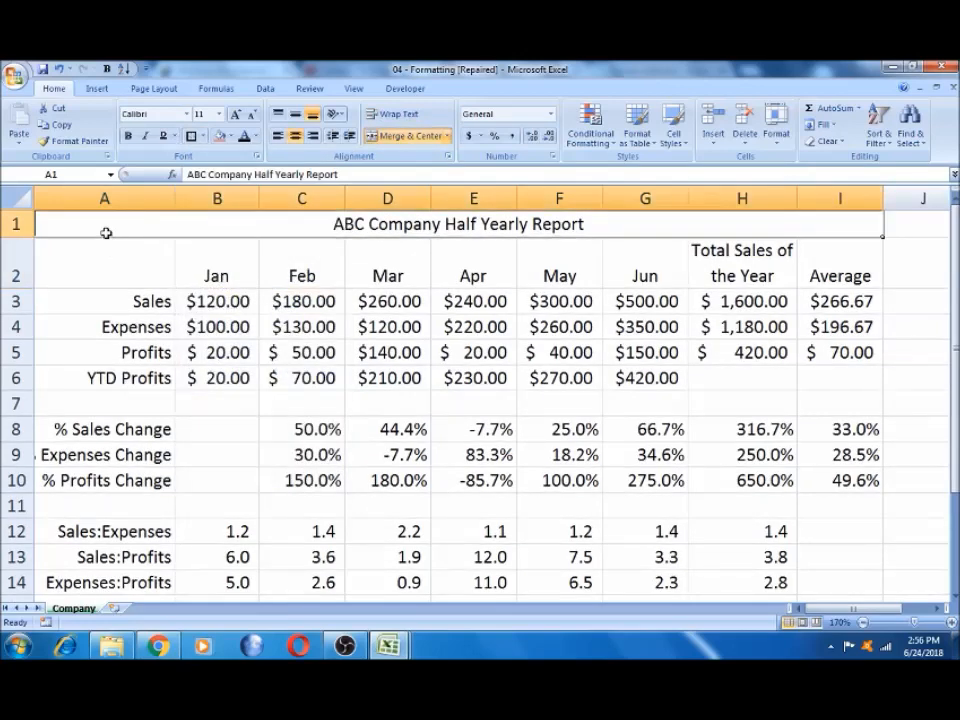
{"action": "key", "text": "ctrl+shift+End"}
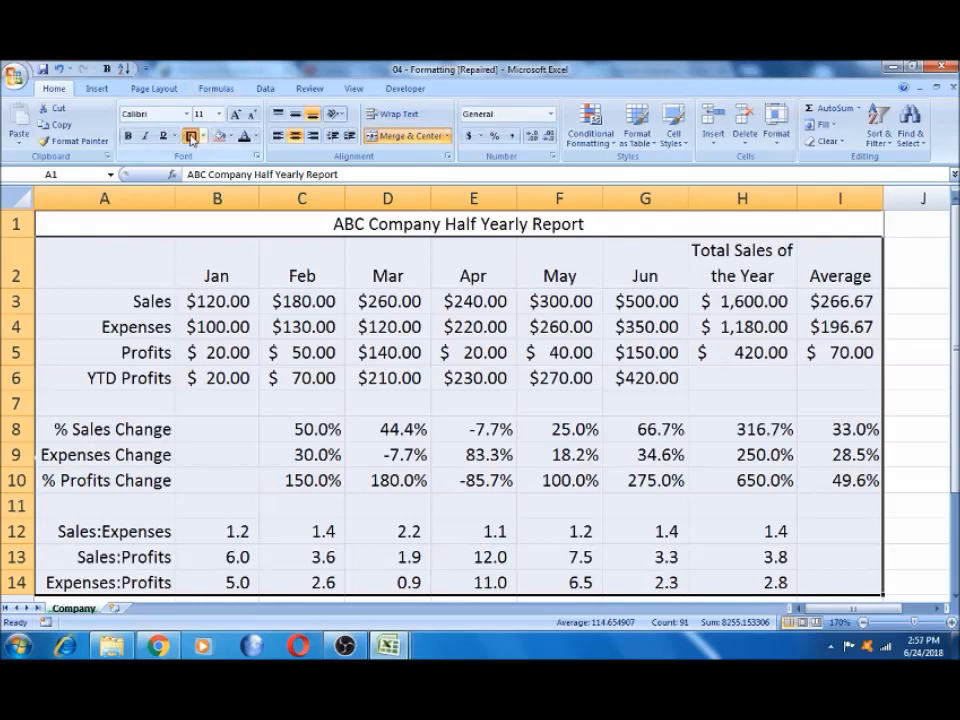
{"action": "left_click", "coordinate": [352, 368]}
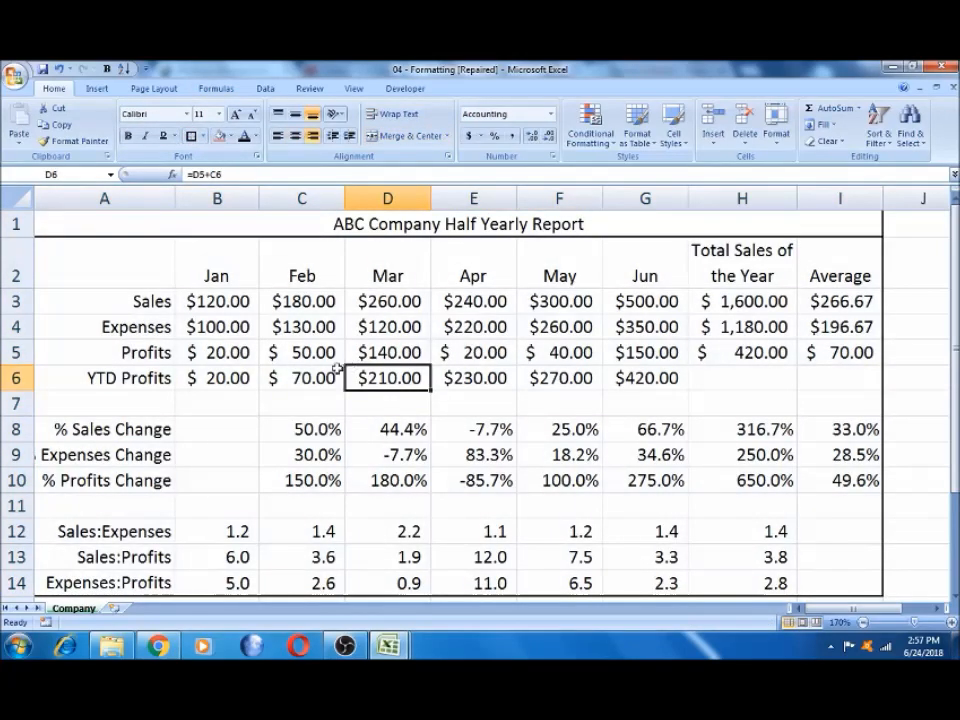
{"action": "left_click", "coordinate": [87, 260]}
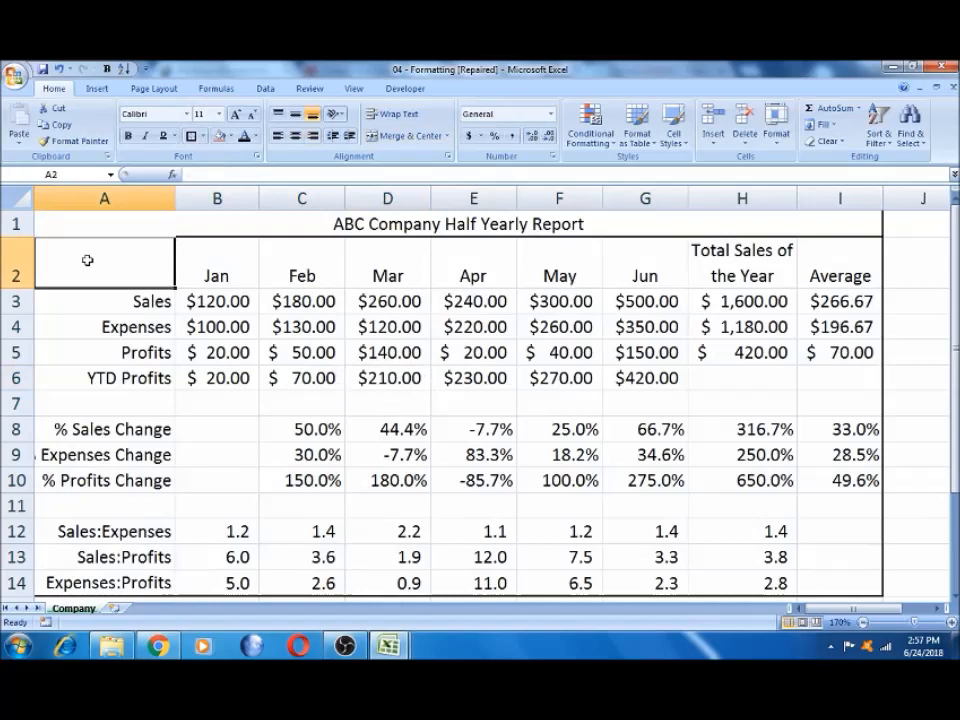
- Fill the merged title cell in row 1 with the light red color
{"action": "left_click", "coordinate": [305, 222]}
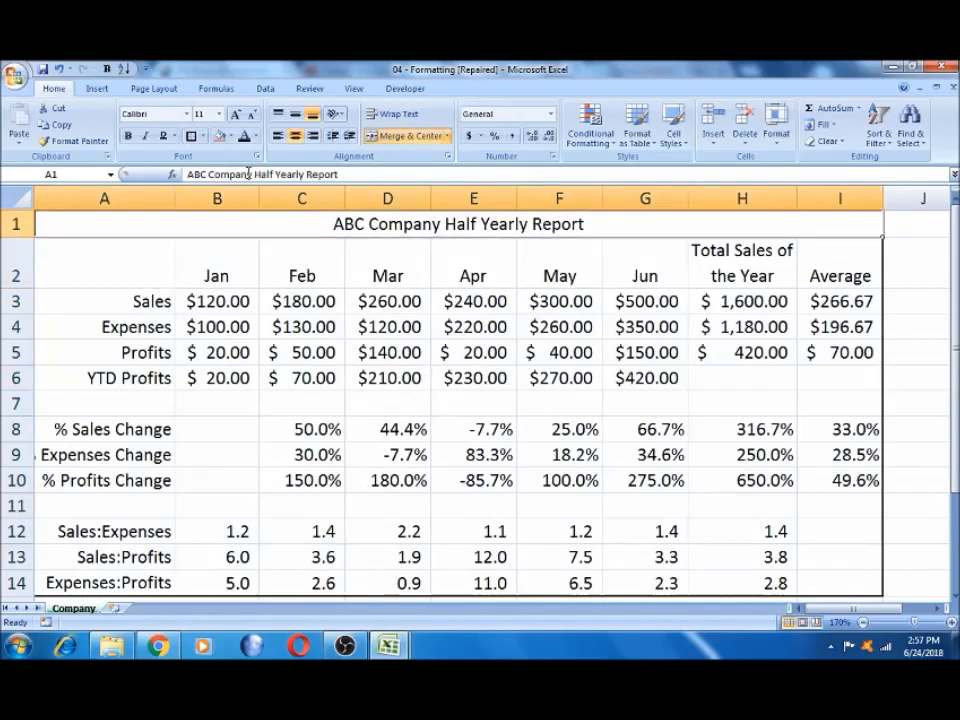
{"action": "left_click", "coordinate": [220, 137]}
{"action": "left_click", "coordinate": [300, 272]}
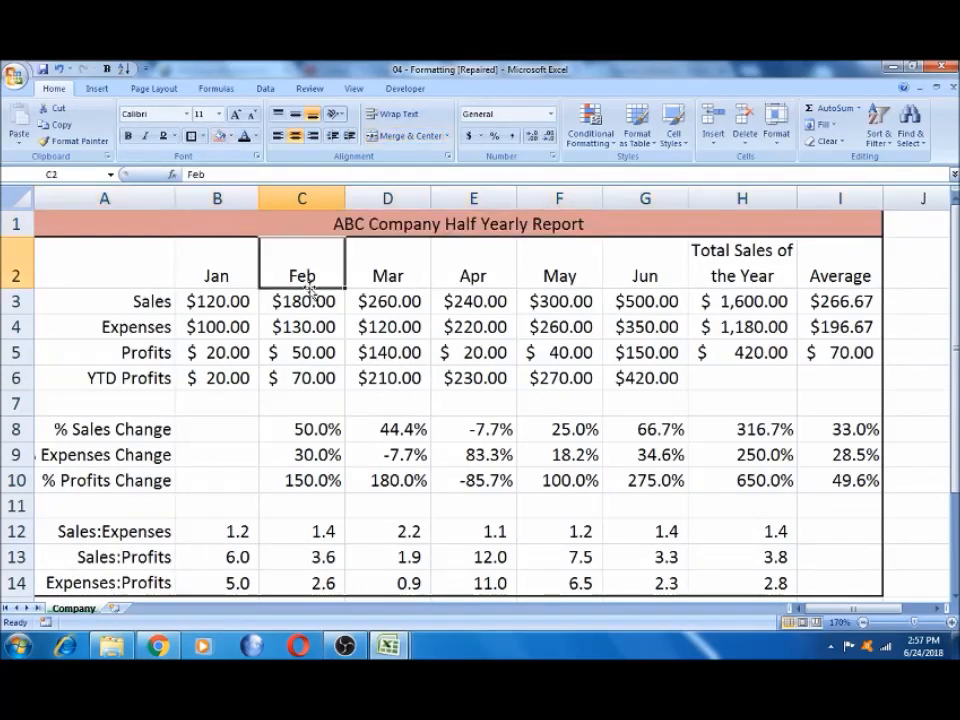
- Unmerge the title cells in row 1 and merge and center them across A1:I1 again
{"action": "left_click", "coordinate": [393, 228]}
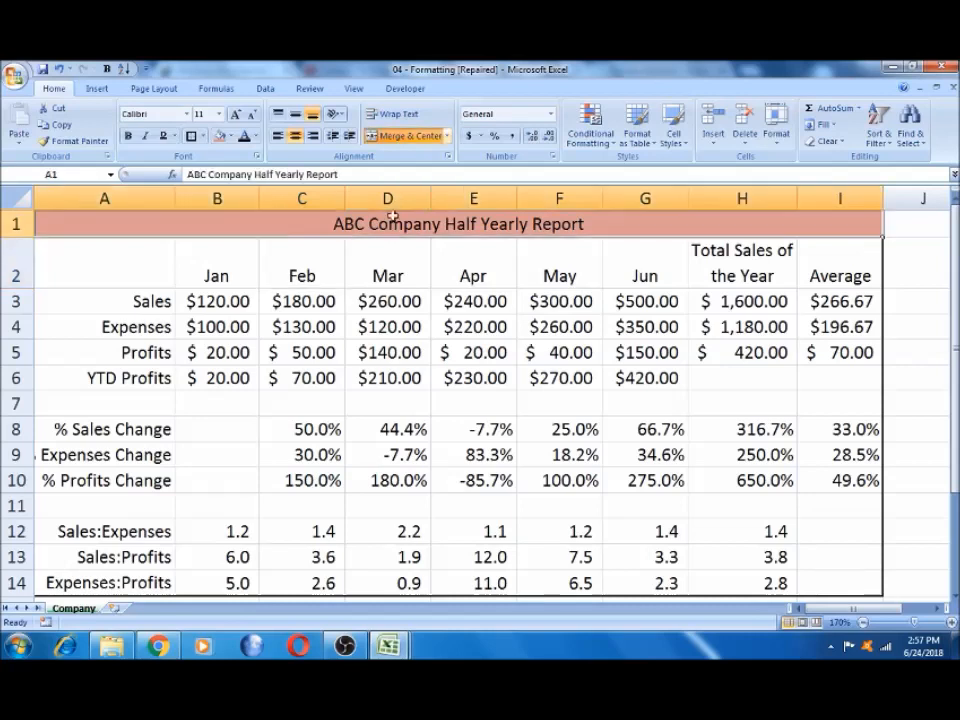
{"action": "left_click", "coordinate": [449, 136]}
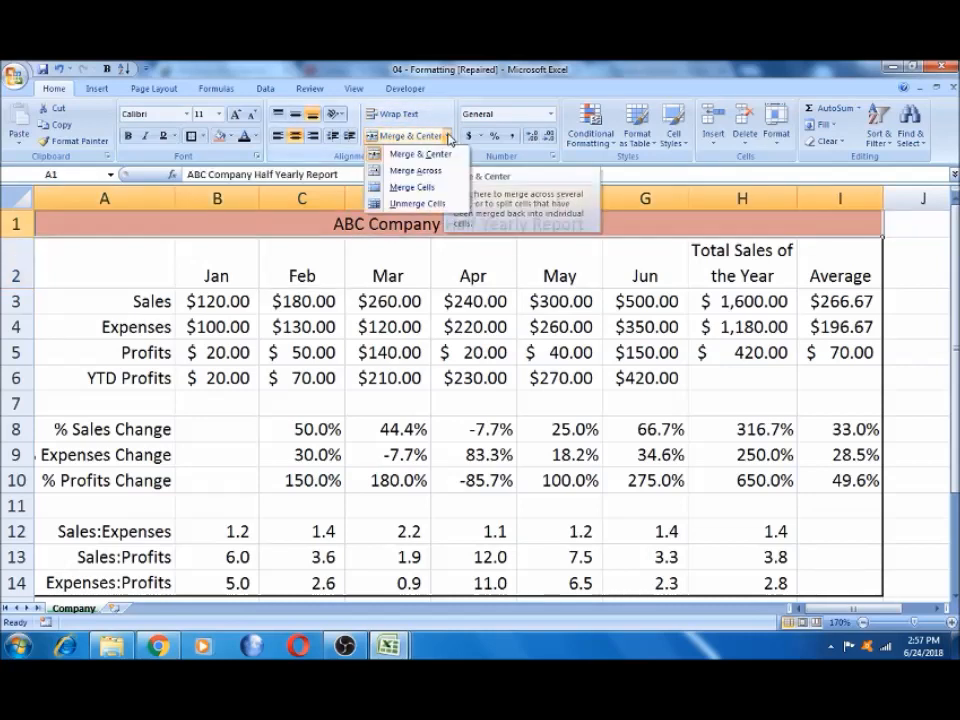
{"action": "left_click", "coordinate": [430, 203]}
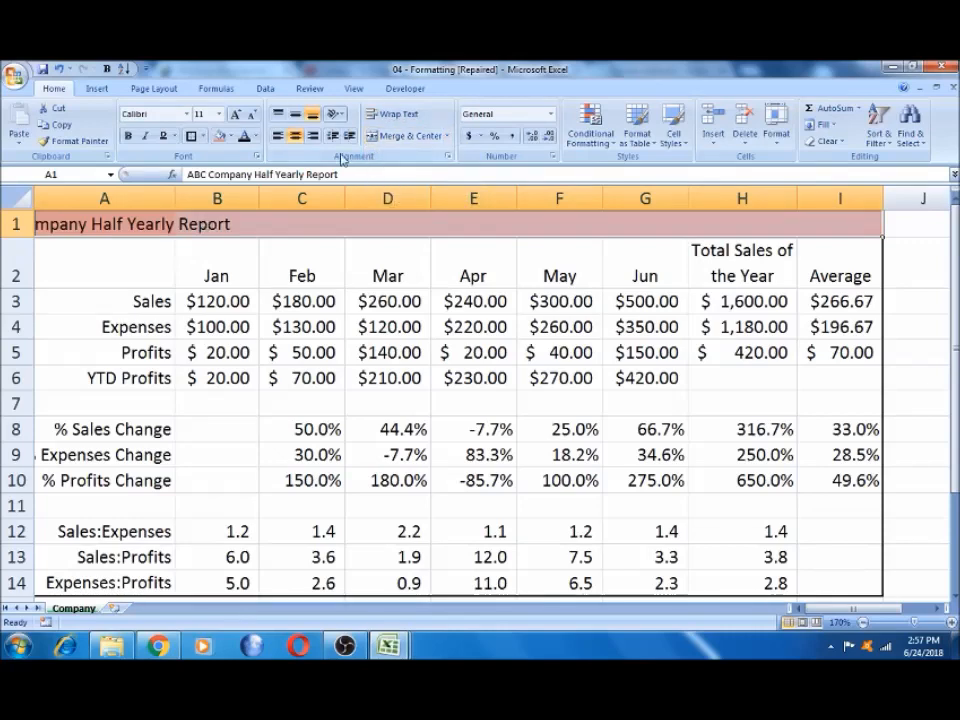
{"action": "left_click", "coordinate": [401, 140]}
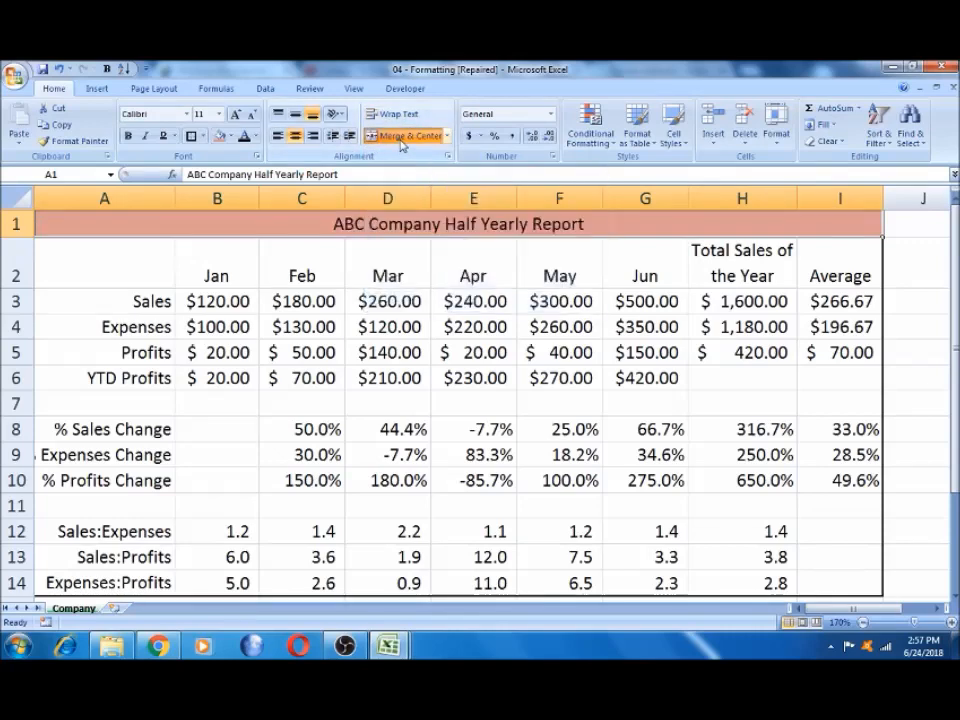
{"action": "left_click", "coordinate": [379, 260]}
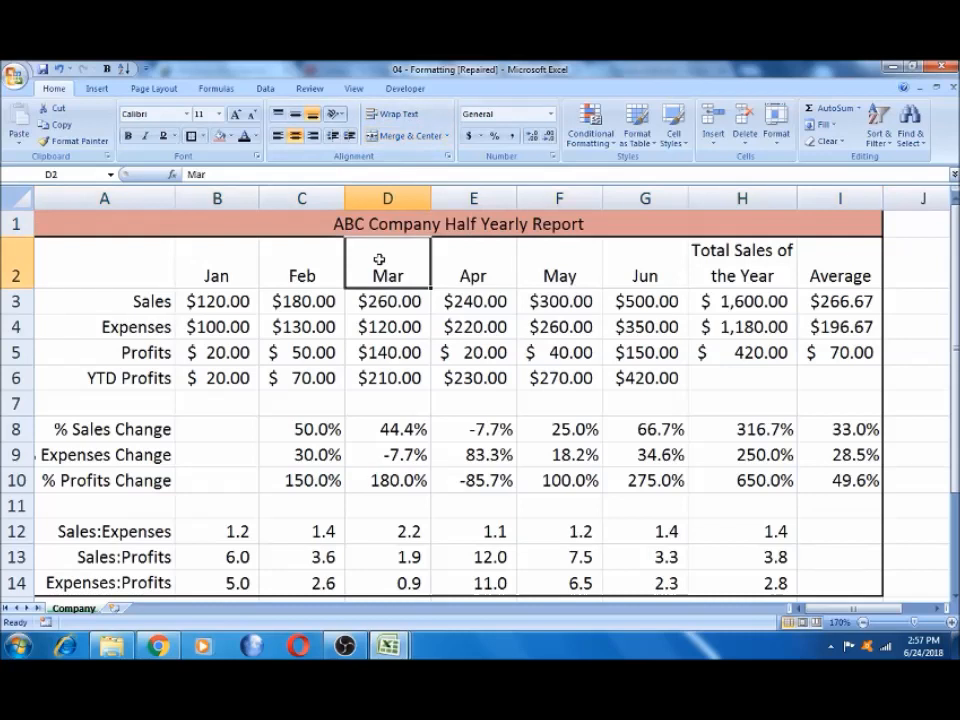
{"action": "left_click", "coordinate": [253, 227]}
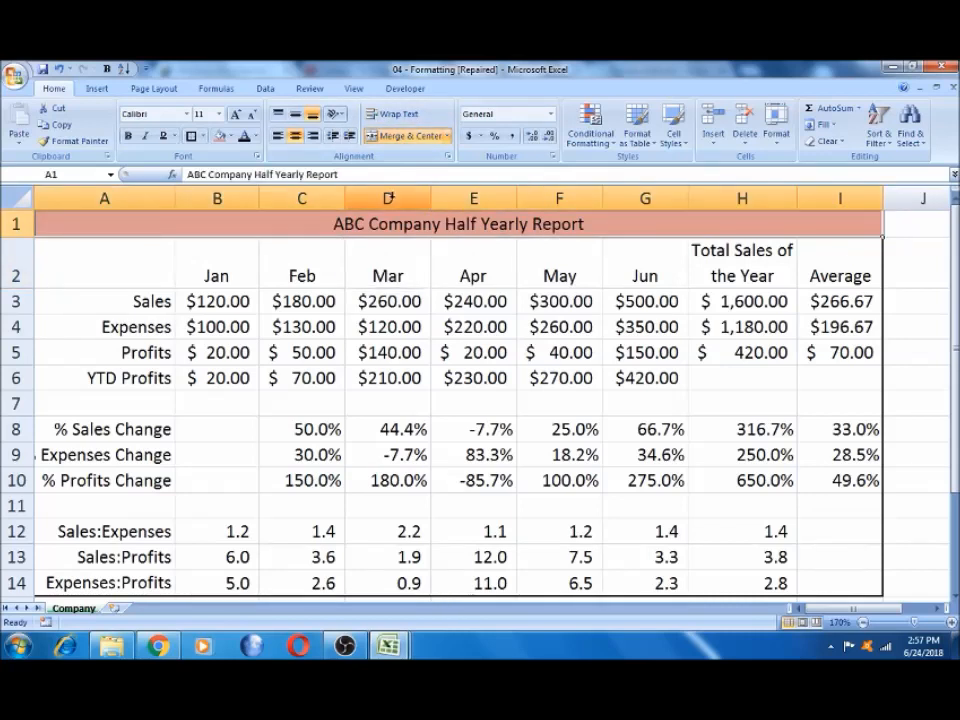
{"action": "left_click", "coordinate": [340, 115]}
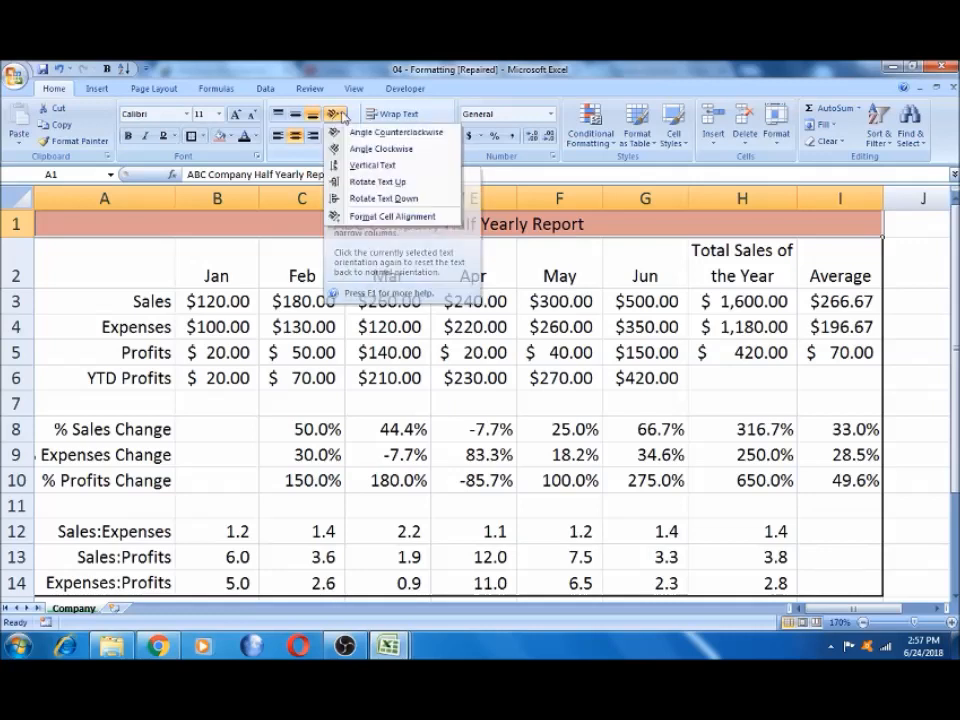
{"action": "left_click", "coordinate": [251, 248]}
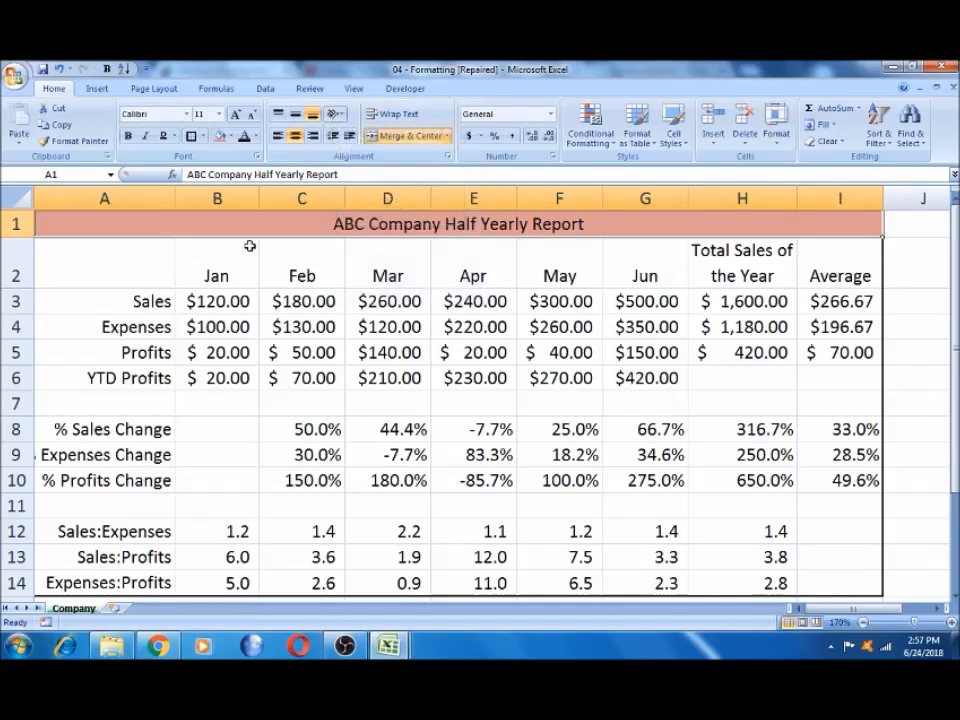
- Angle the month headers Jan to Jun in B2:G2 counterclockwise
{"action": "left_click", "coordinate": [216, 274]}
{"action": "key", "text": "Right"}
{"action": "key", "text": "Right"}
{"action": "left_click", "coordinate": [214, 279]}
{"action": "key", "text": "shift+Right"}
{"action": "key", "text": "shift+Right"}
{"action": "key", "text": "shift+Right"}
{"action": "key", "text": "shift+Right"}
{"action": "key", "text": "shift+Right"}
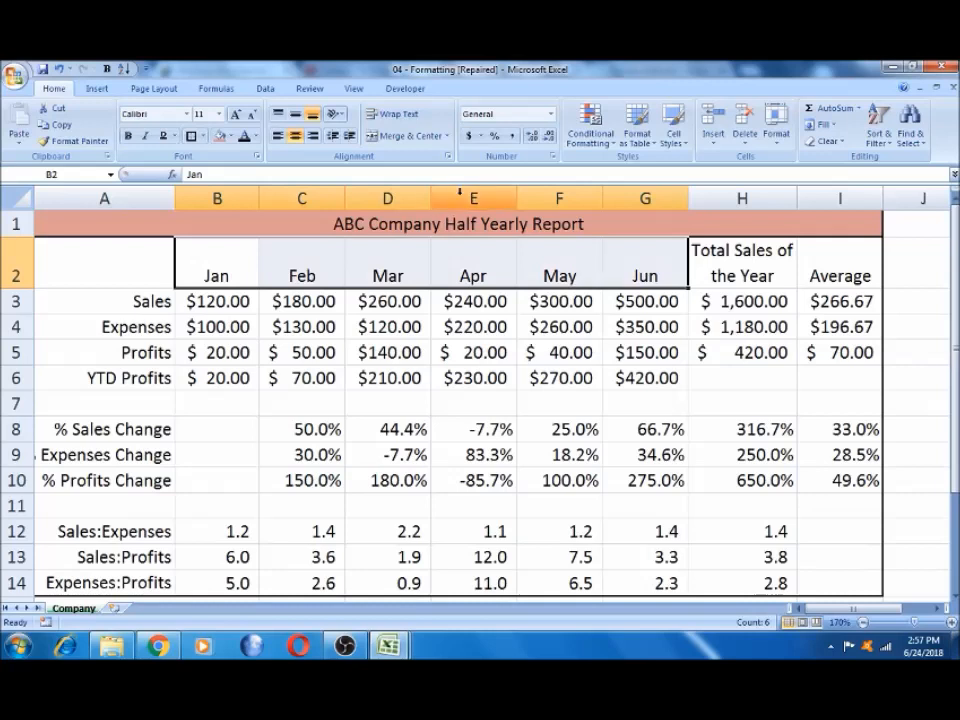
{"action": "left_click", "coordinate": [334, 115]}
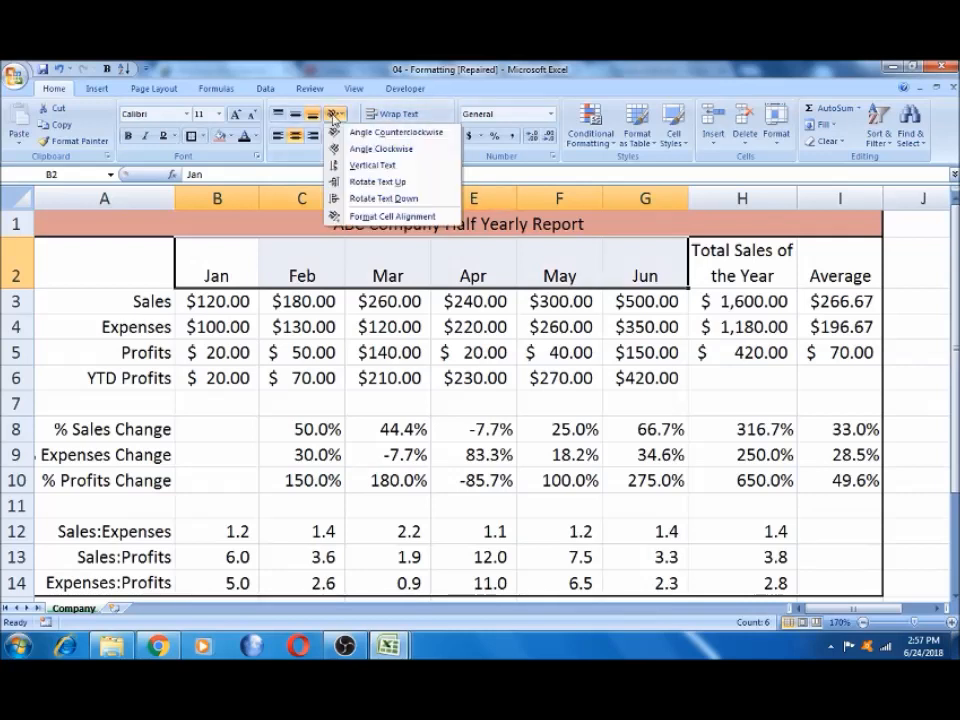
{"action": "left_click", "coordinate": [340, 131]}
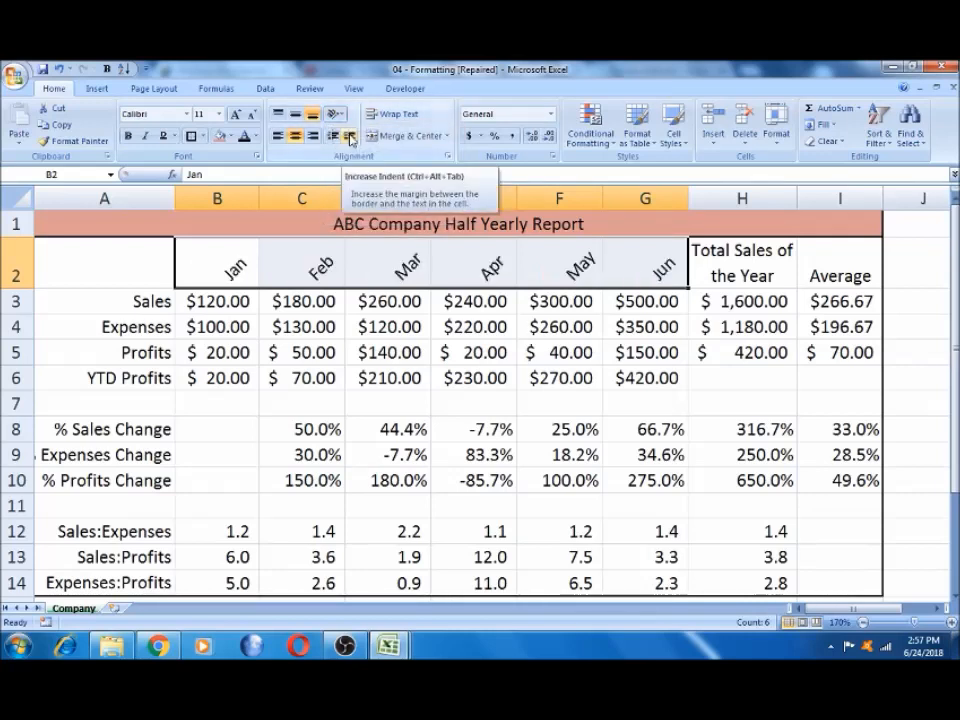
- Apply the counterclockwise text angle to the entire header row A2:I2
{"action": "left_click", "coordinate": [108, 267]}
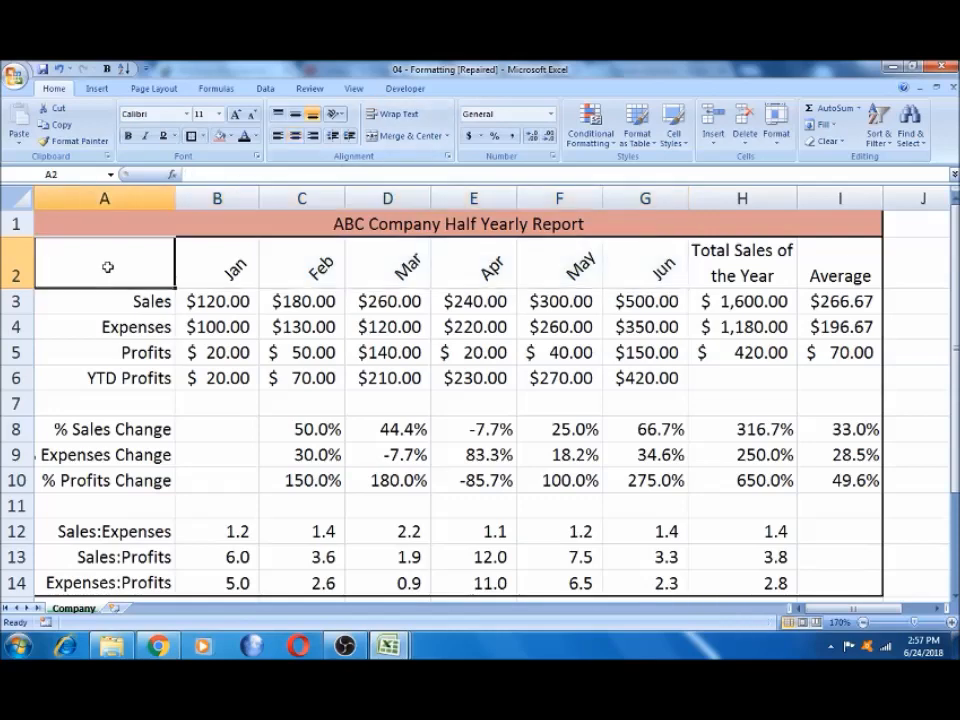
{"action": "key", "text": "shift+Right"}
{"action": "key", "text": "shift+Right"}
{"action": "key", "text": "shift+Right"}
{"action": "key", "text": "shift+Right"}
{"action": "key", "text": "shift+Right"}
{"action": "key", "text": "shift+Right"}
{"action": "key", "text": "shift+Right"}
{"action": "key", "text": "shift+Right"}
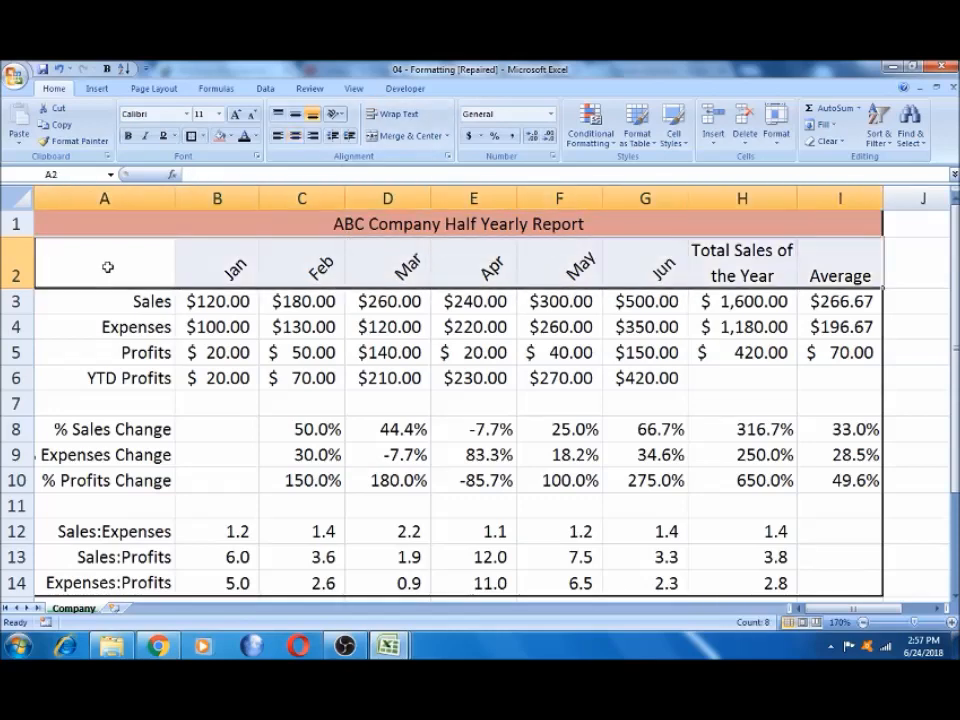
{"action": "left_click", "coordinate": [336, 114]}
{"action": "left_click", "coordinate": [340, 131]}
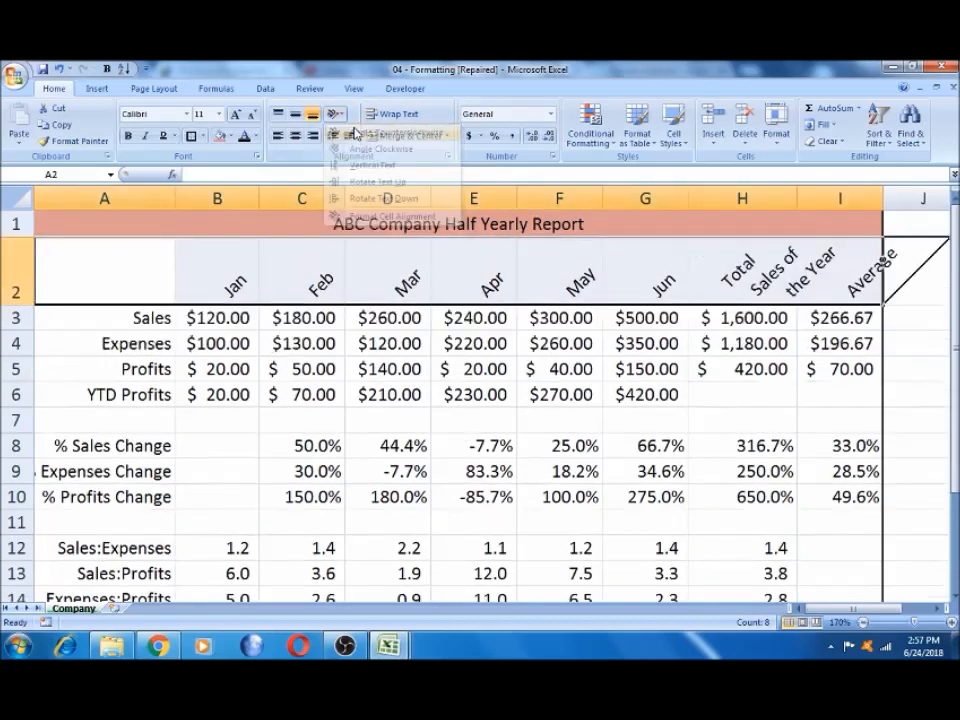
- Try left alignment on the header in H2, and undo it together with the counterclockwise angle on the entire header row
{"action": "left_click", "coordinate": [720, 284]}
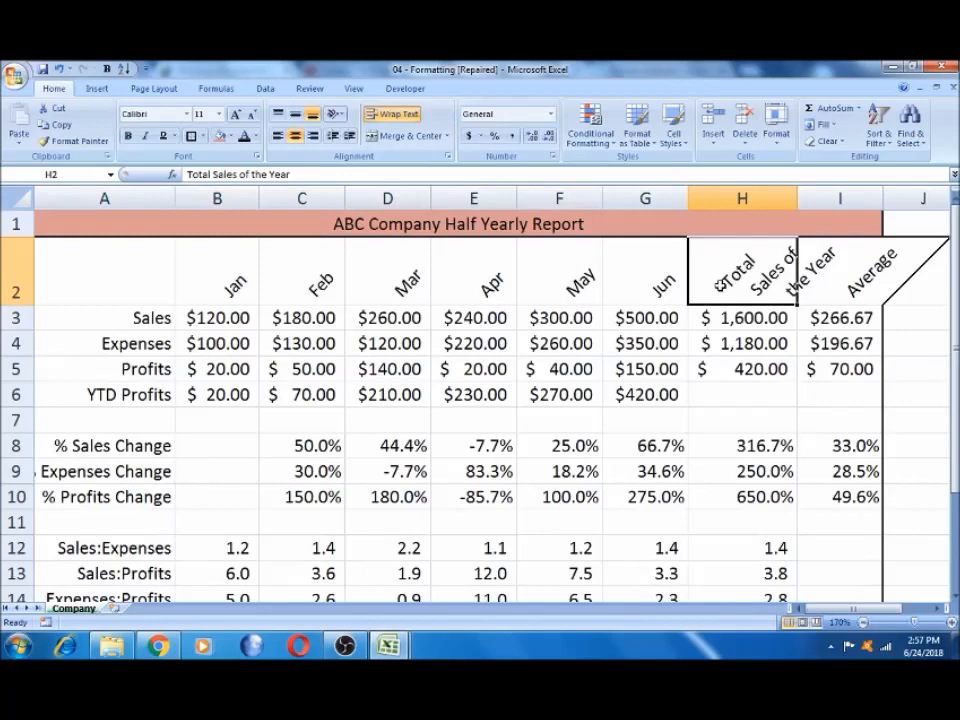
{"action": "left_click", "coordinate": [278, 136]}
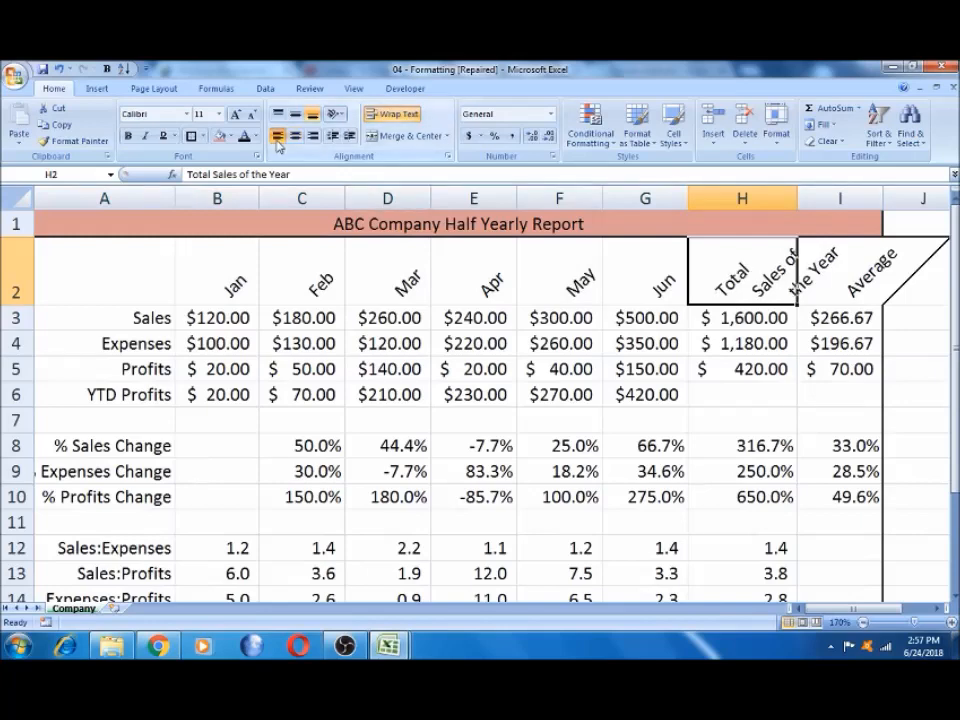
{"action": "left_click", "coordinate": [278, 138]}
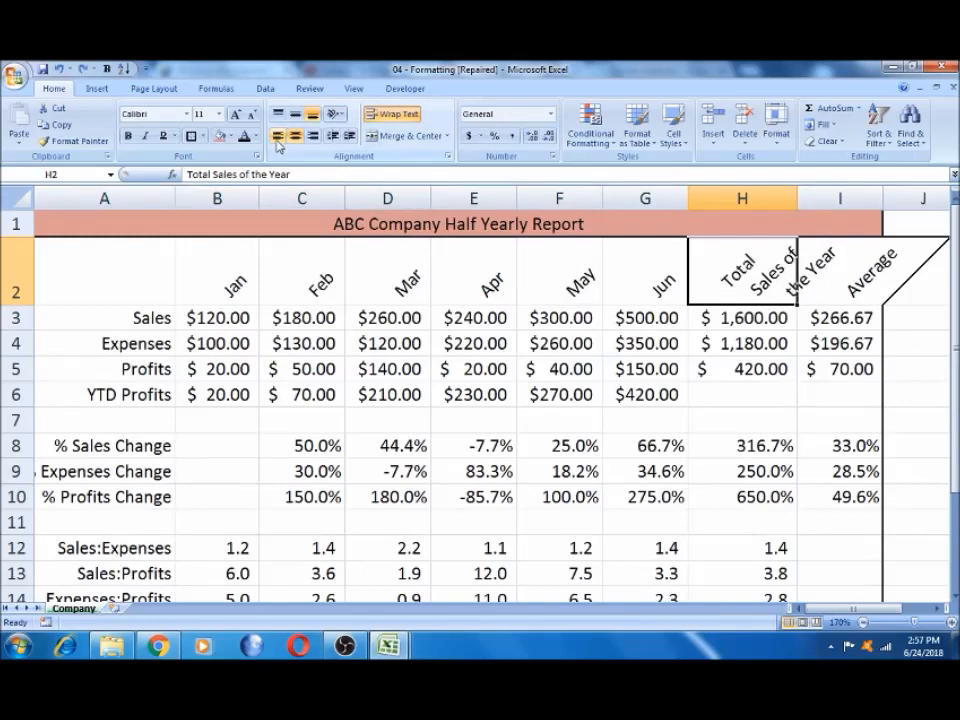
{"action": "key", "text": "ctrl+z"}
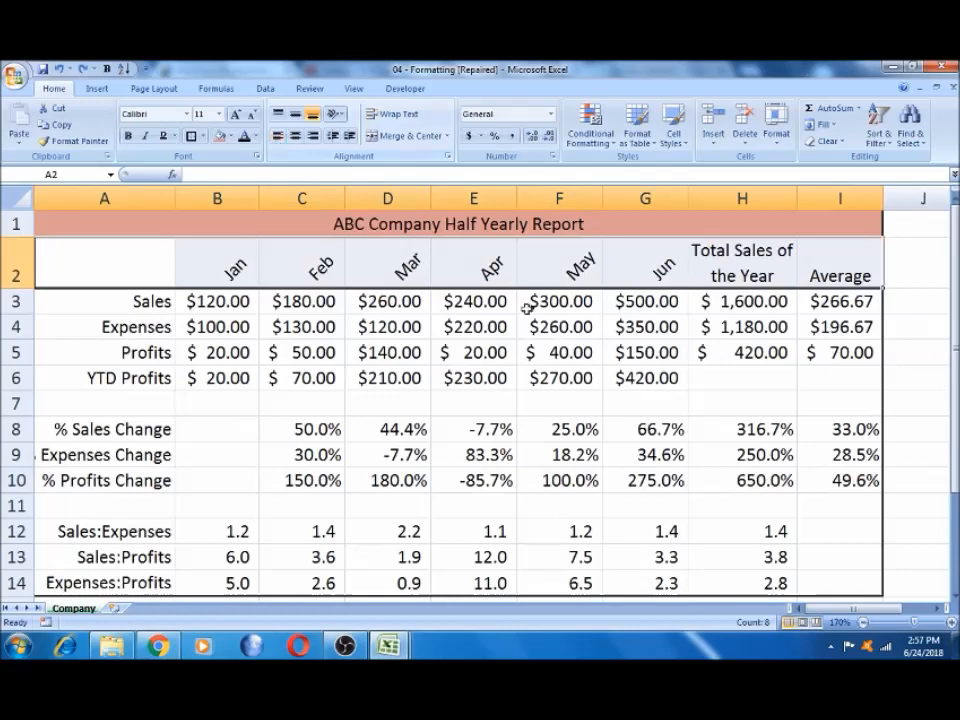
- Copy the angled format of the Mar header in D2 to the Average header in I2 and widen column I slightly
{"action": "left_click", "coordinate": [815, 275]}
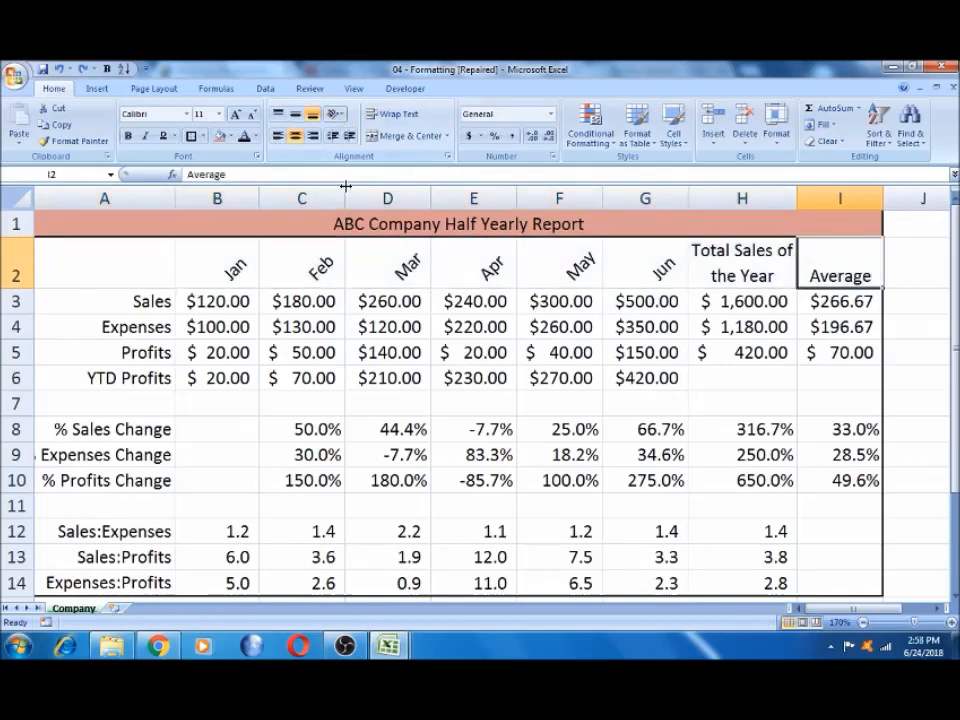
{"action": "left_click", "coordinate": [400, 266]}
{"action": "left_click", "coordinate": [73, 141]}
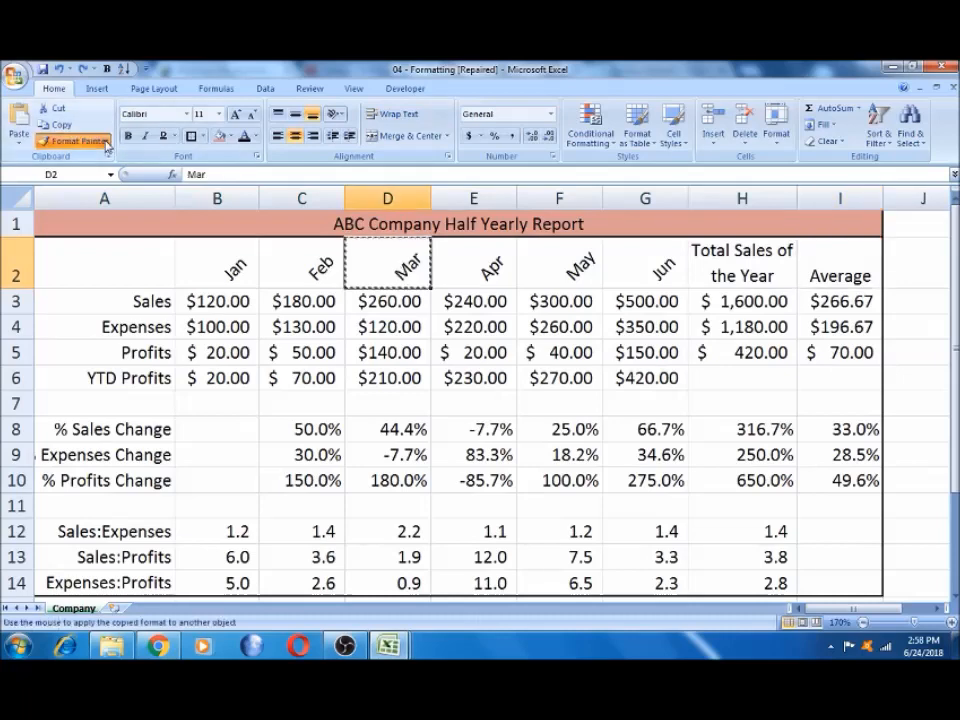
{"action": "left_click", "coordinate": [840, 269]}
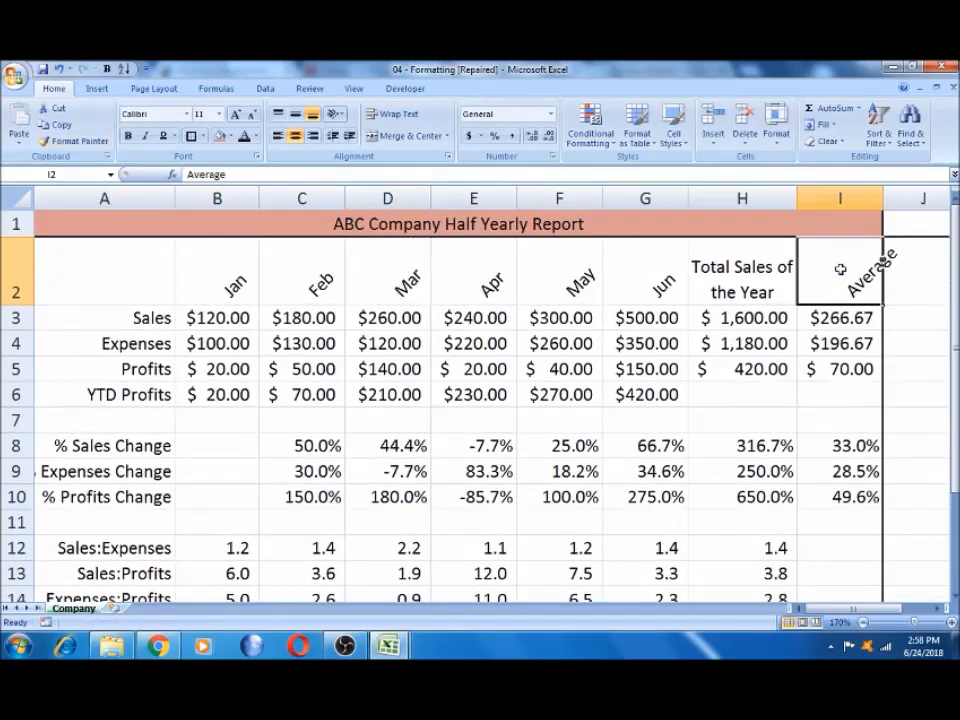
{"action": "left_click_drag", "start_coordinate": [880, 200], "coordinate": [901, 198]}
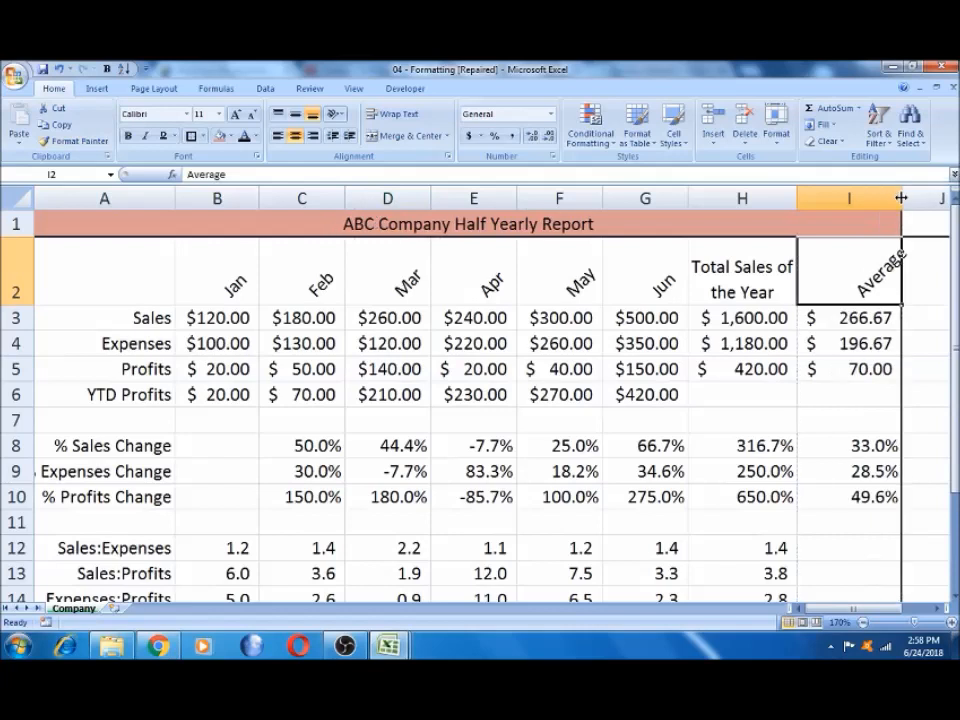
- Left-align the angled Average header in I2
{"action": "left_click", "coordinate": [276, 137]}
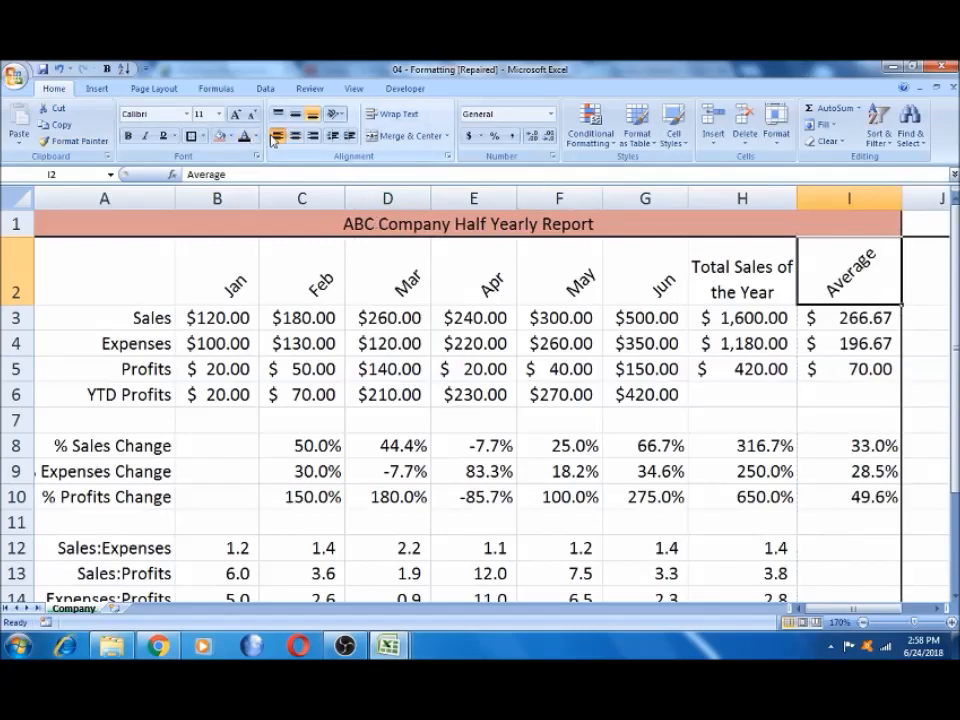
{"action": "left_click", "coordinate": [703, 341]}
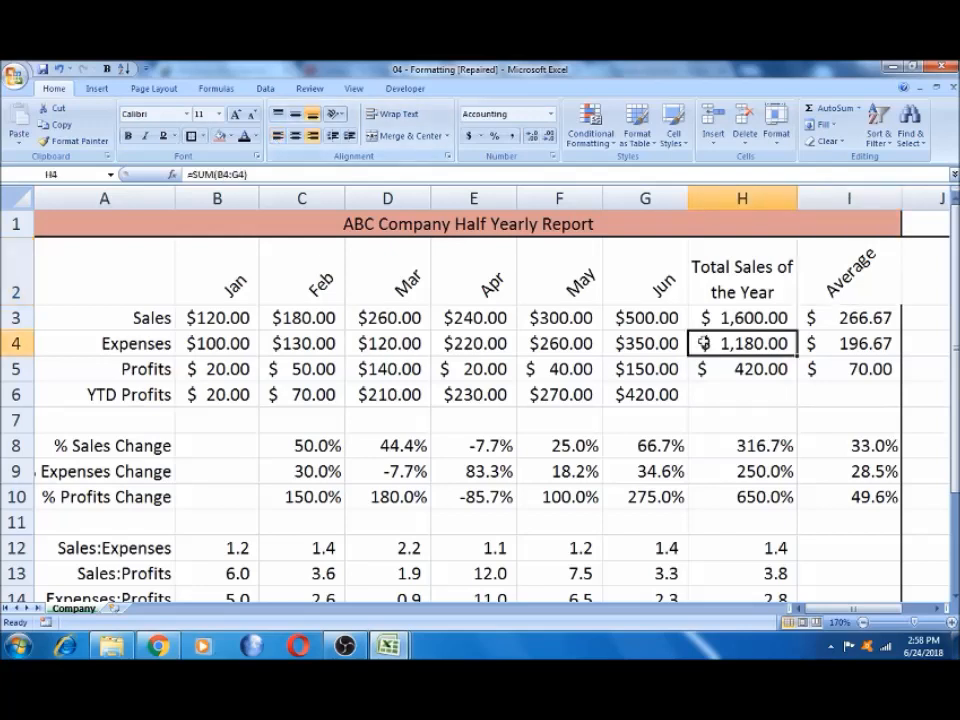
- Apply a thick outline border around the header row A2:I2
{"action": "left_click", "coordinate": [133, 264]}
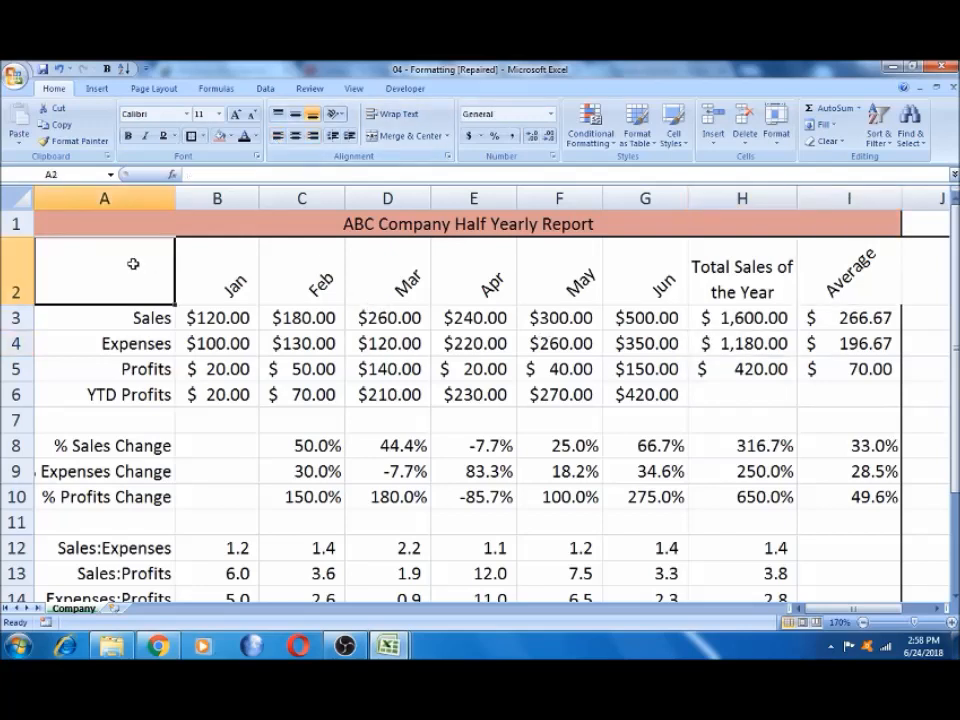
{"action": "key", "text": "shift+Right"}
{"action": "key", "text": "shift+Right"}
{"action": "key", "text": "shift+Right"}
{"action": "key", "text": "shift+Right"}
{"action": "key", "text": "shift+Right"}
{"action": "key", "text": "shift+Right"}
{"action": "key", "text": "shift+Right"}
{"action": "key", "text": "shift+Right"}
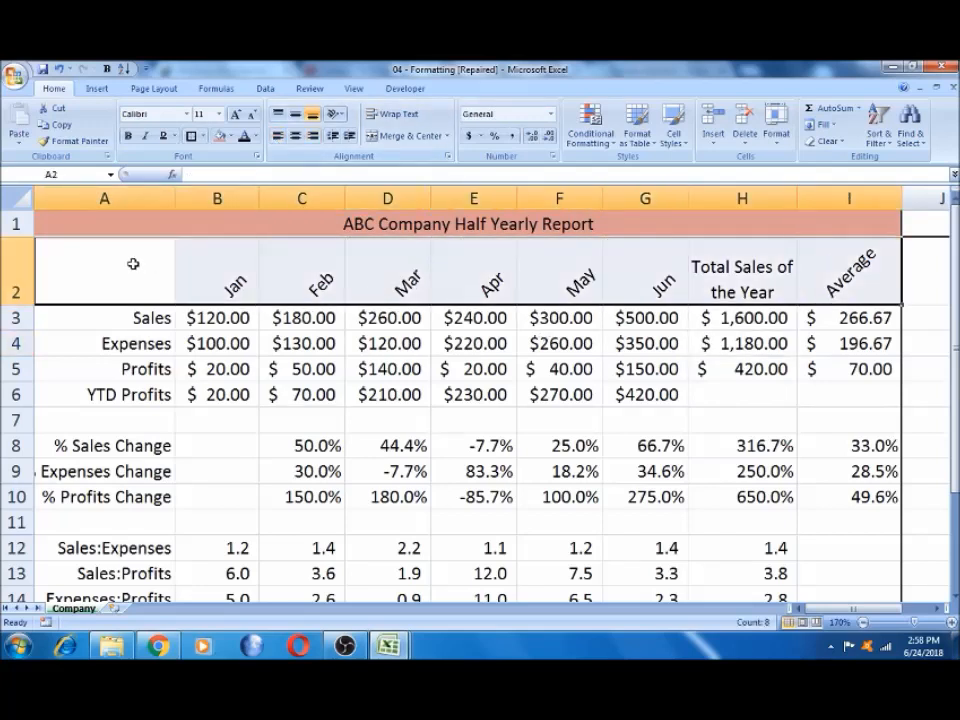
{"action": "left_click", "coordinate": [189, 136]}
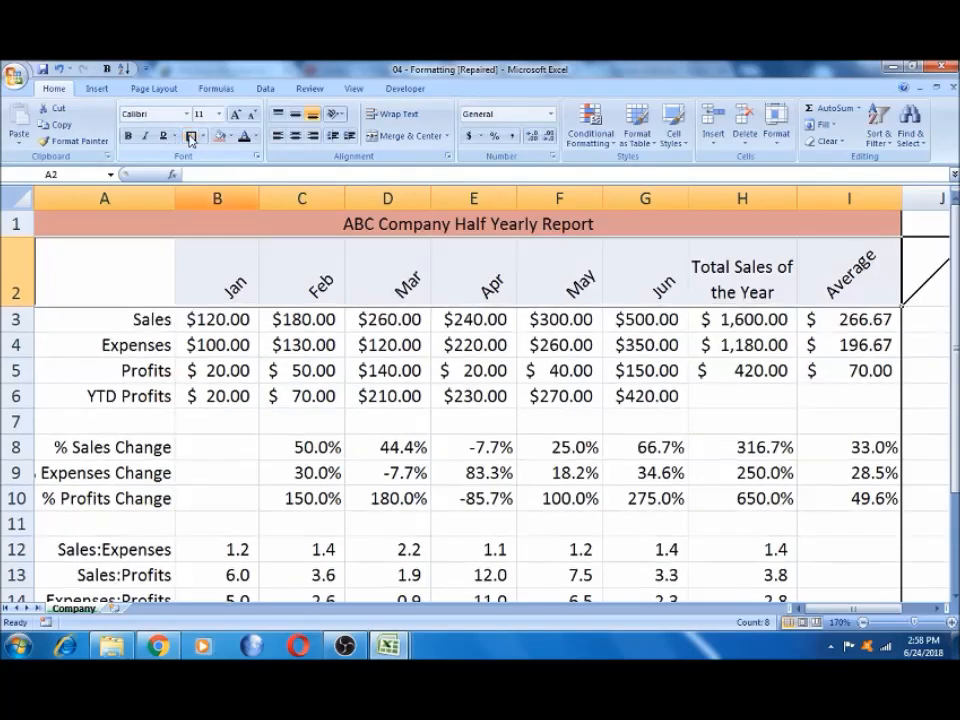
{"action": "left_click", "coordinate": [214, 317]}
{"action": "left_click", "coordinate": [219, 424]}
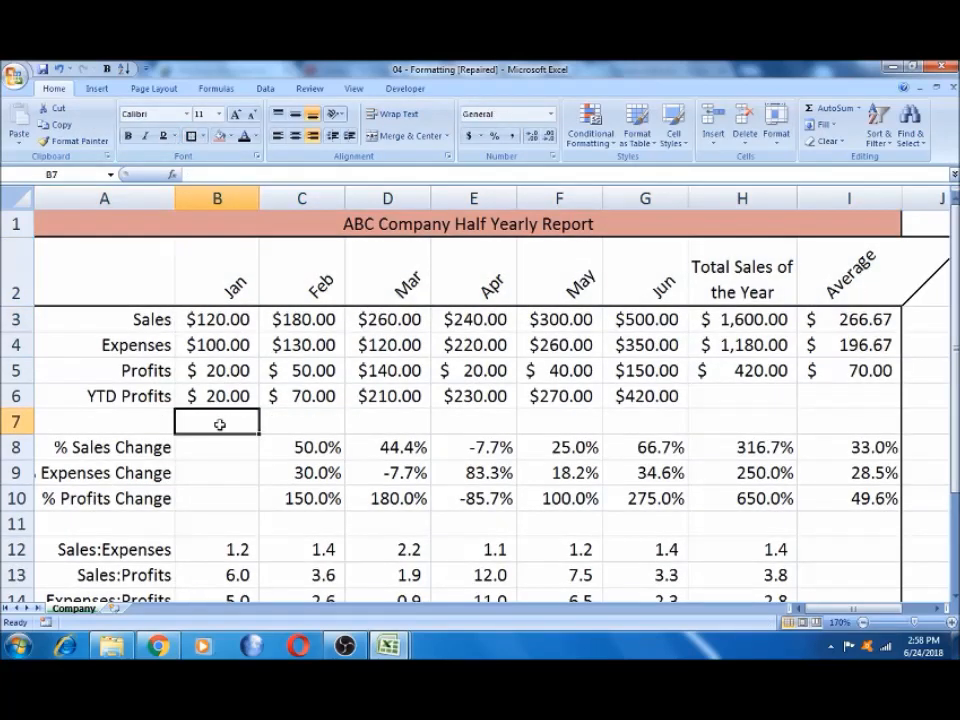
- Try the Vertical Text and Rotate Text Up orientations on the Average header in I2
{"action": "left_click", "coordinate": [838, 281]}
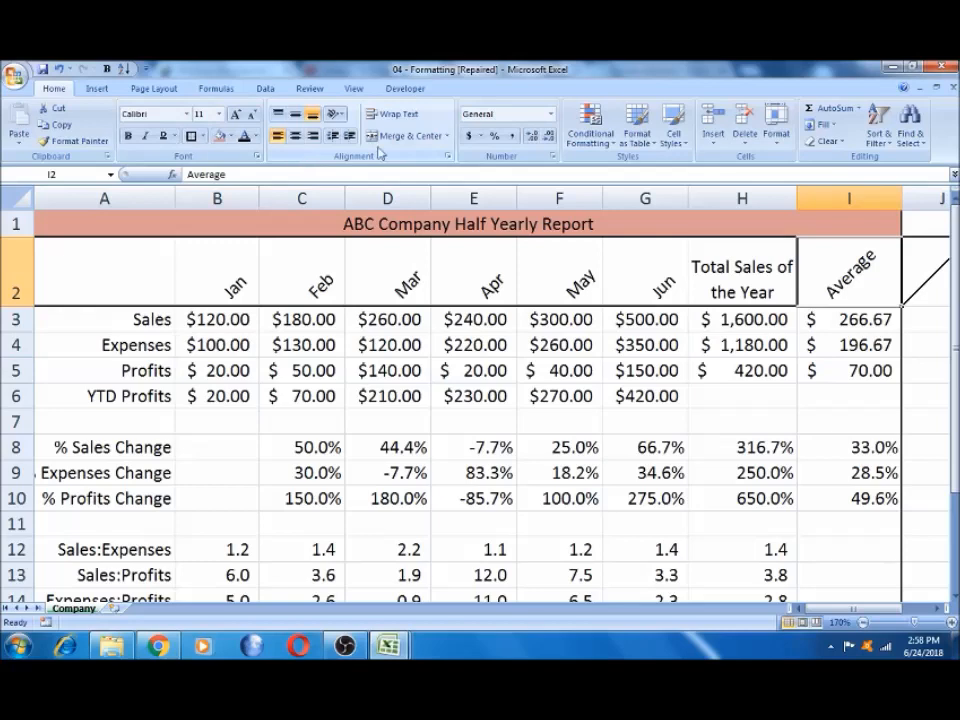
{"action": "left_click", "coordinate": [339, 116]}
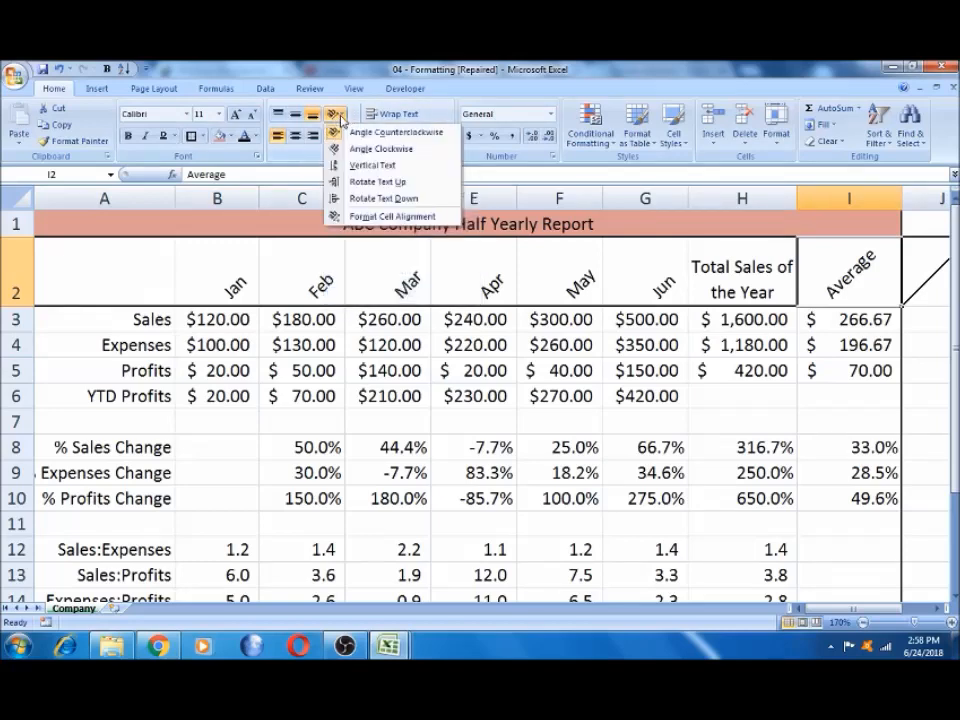
{"action": "left_click", "coordinate": [358, 165]}
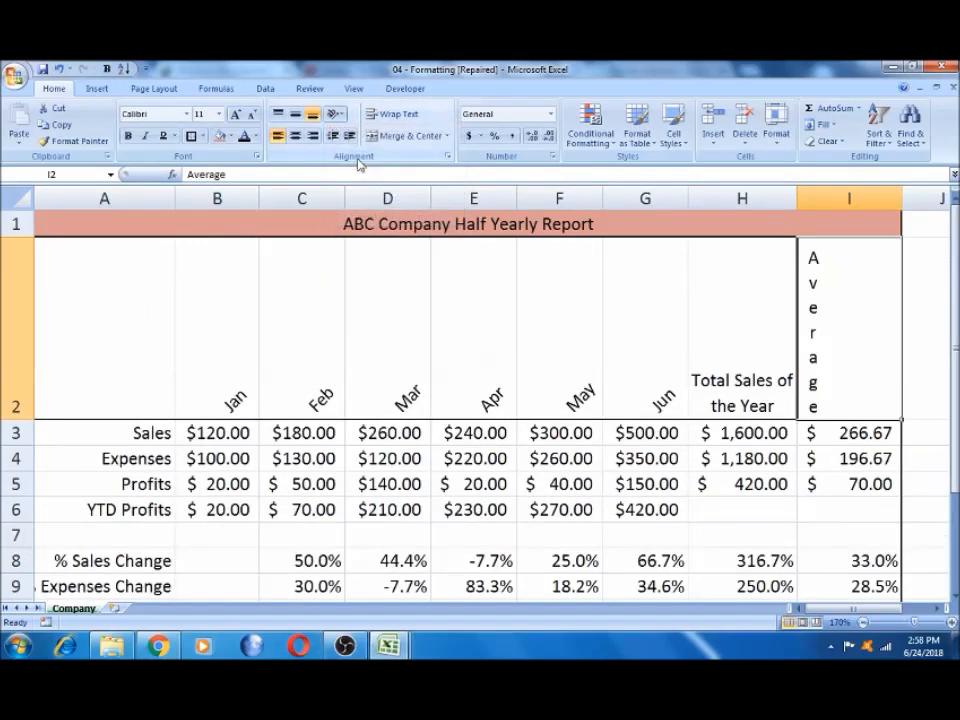
{"action": "left_click", "coordinate": [339, 116]}
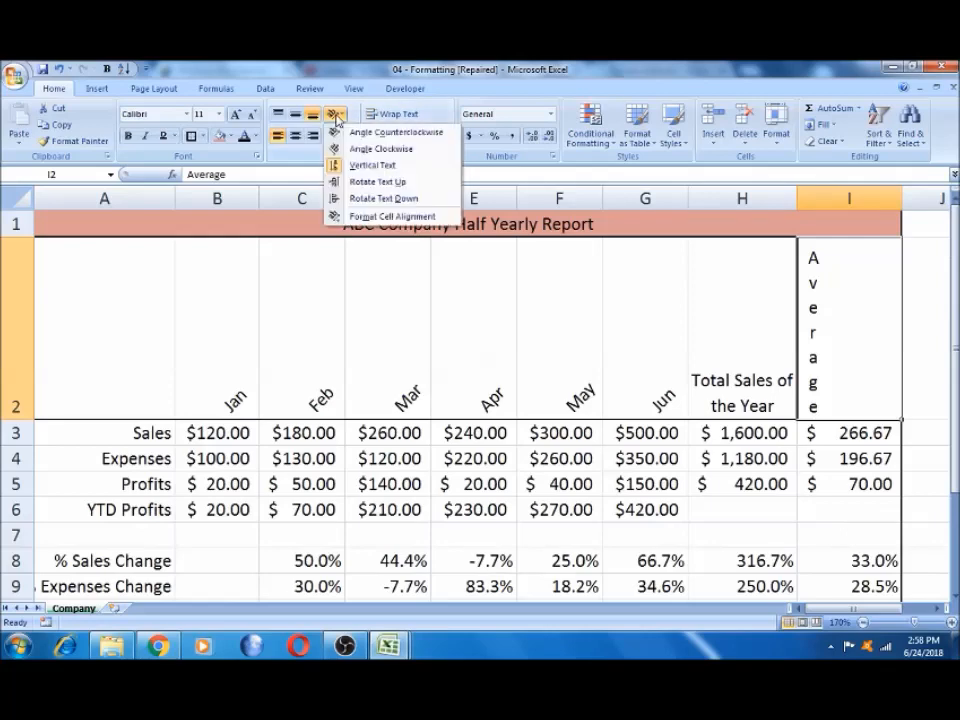
{"action": "left_click", "coordinate": [366, 184]}
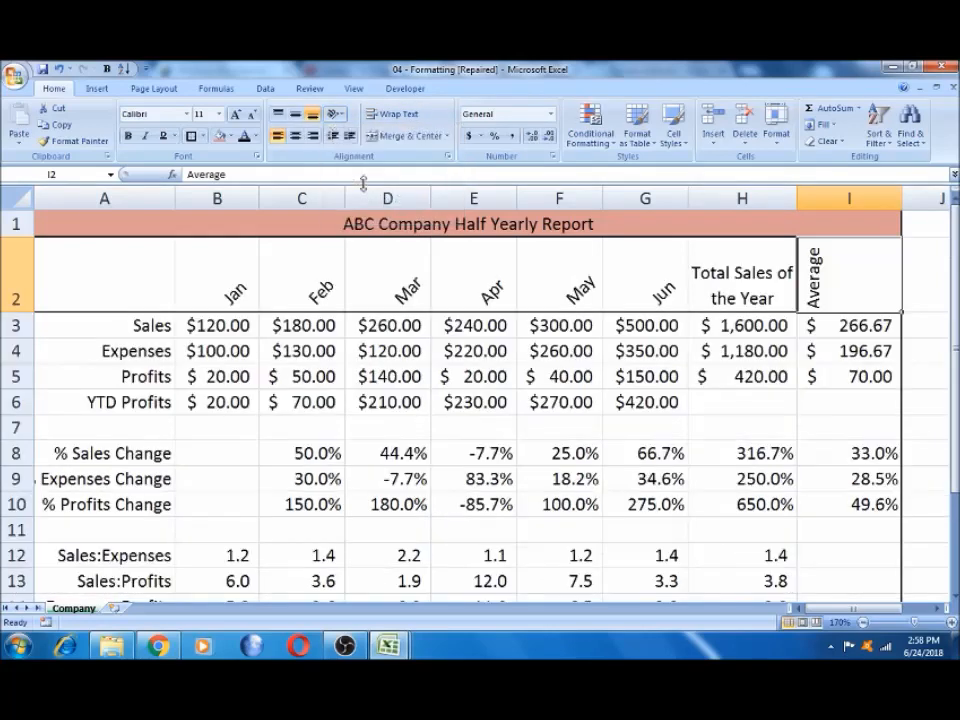
- Set the orientation of the Average header in I2 to Rotate Text Down
{"action": "left_click", "coordinate": [341, 116]}
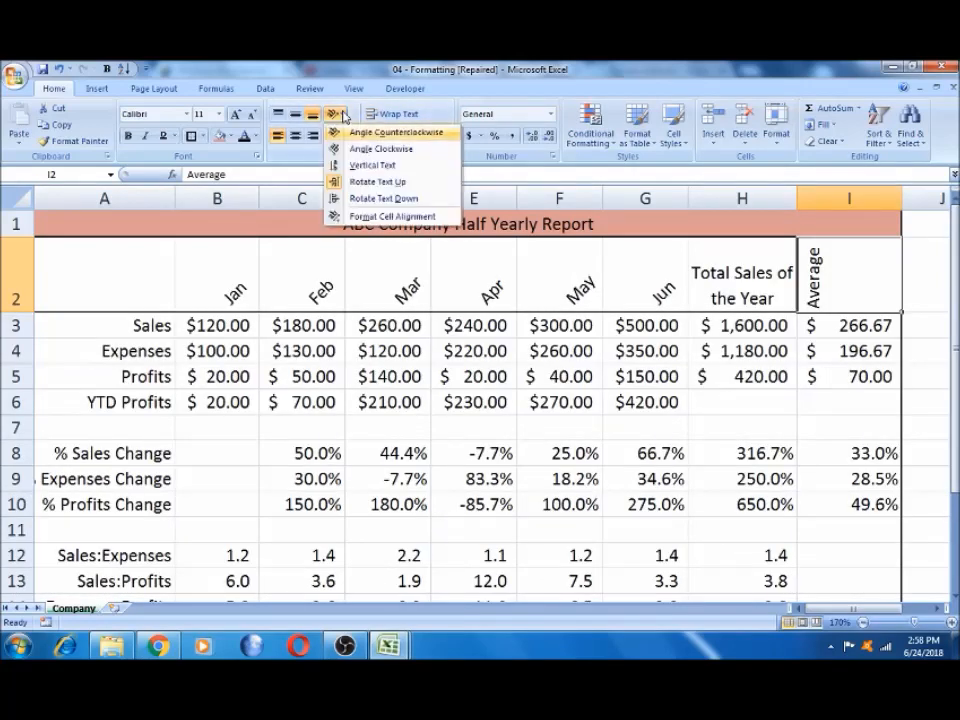
{"action": "left_click", "coordinate": [372, 200]}
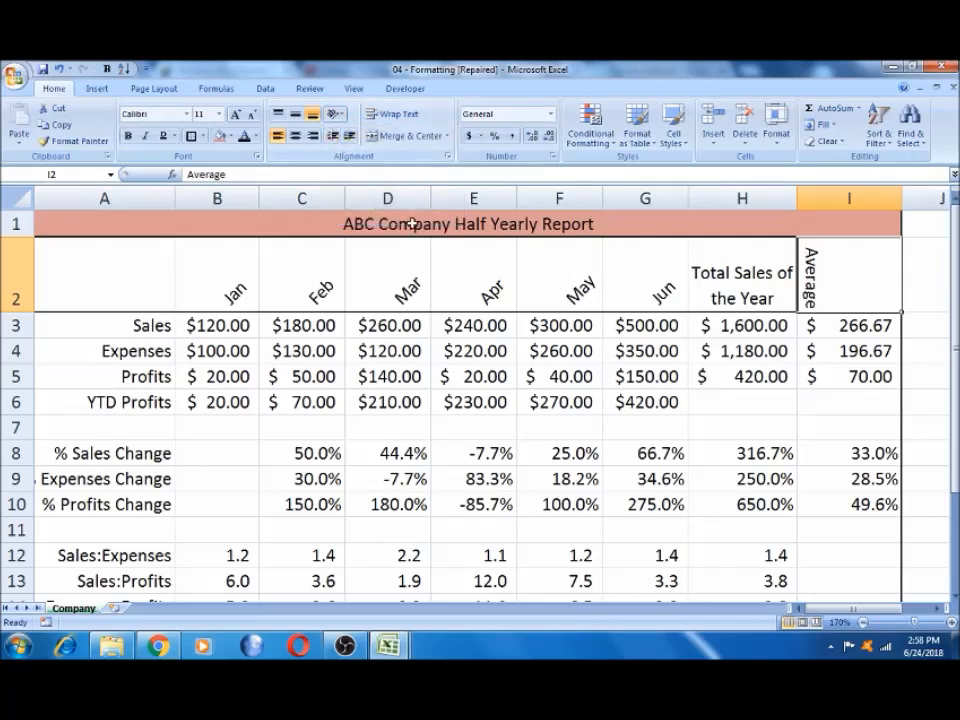
{"action": "left_click", "coordinate": [351, 252]}
- Try angling the text of the entire header row A2:I2 clockwise
{"action": "left_click", "coordinate": [816, 285]}
{"action": "key", "text": "shift+Left"}
{"action": "key", "text": "shift+Left"}
{"action": "key", "text": "shift+Left"}
{"action": "key", "text": "shift+Left"}
{"action": "key", "text": "shift+Left"}
{"action": "key", "text": "shift+Left"}
{"action": "key", "text": "shift+Left"}
{"action": "key", "text": "shift+Left"}
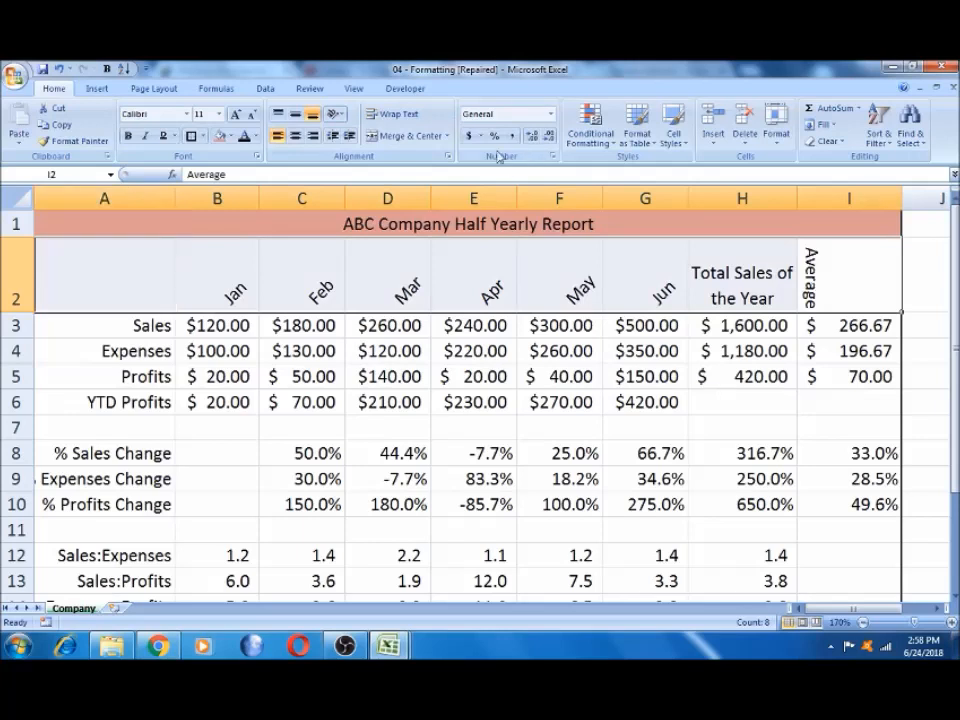
{"action": "left_click", "coordinate": [335, 115]}
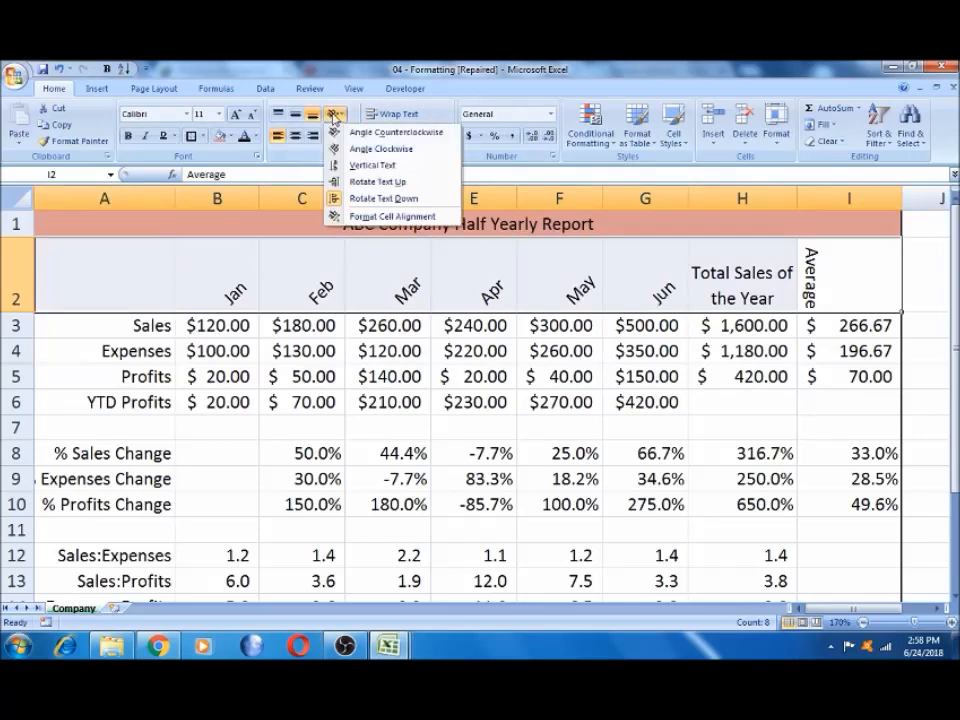
{"action": "left_click", "coordinate": [372, 148]}
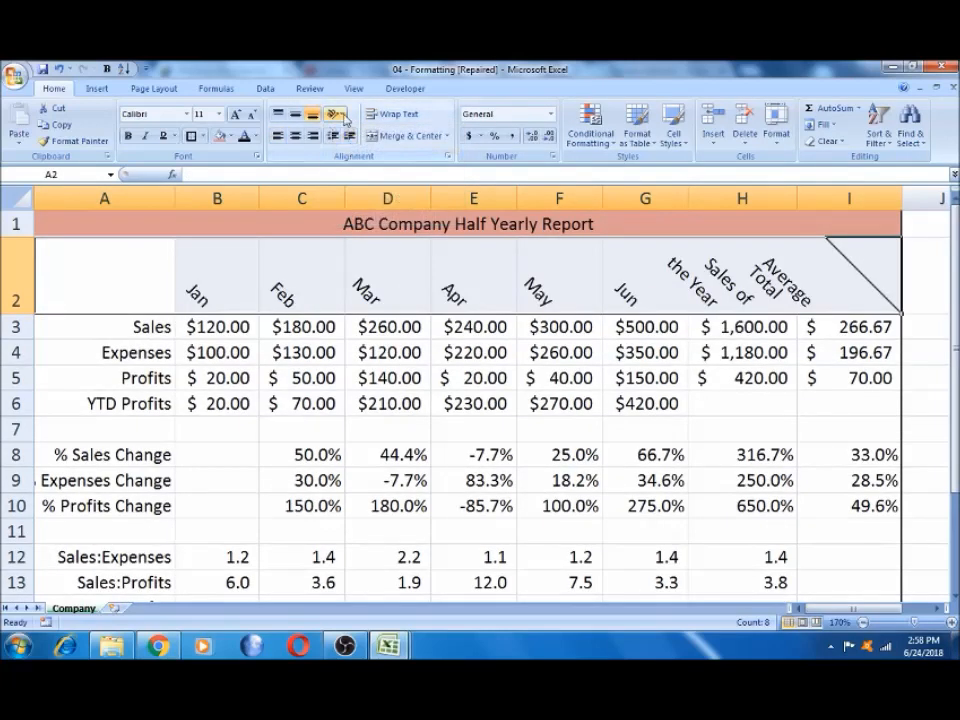
- Try the Vertical Text, Rotate Text Up and Rotate Text Down orientations in turn on the header row A2:I2
{"action": "left_click", "coordinate": [337, 115]}
{"action": "left_click", "coordinate": [366, 164]}
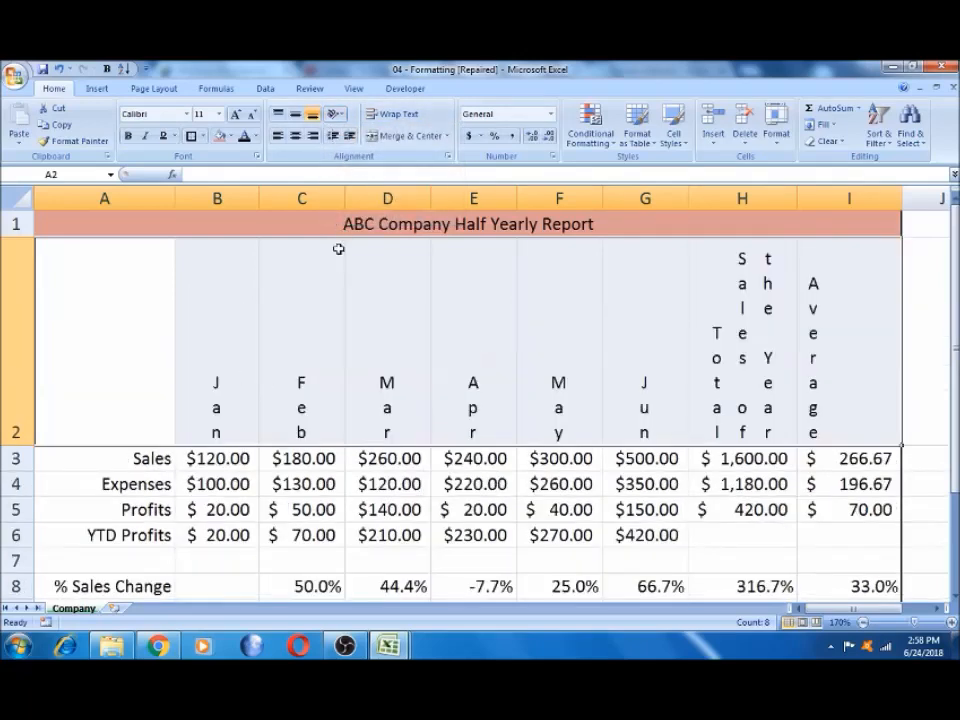
{"action": "left_click", "coordinate": [337, 115]}
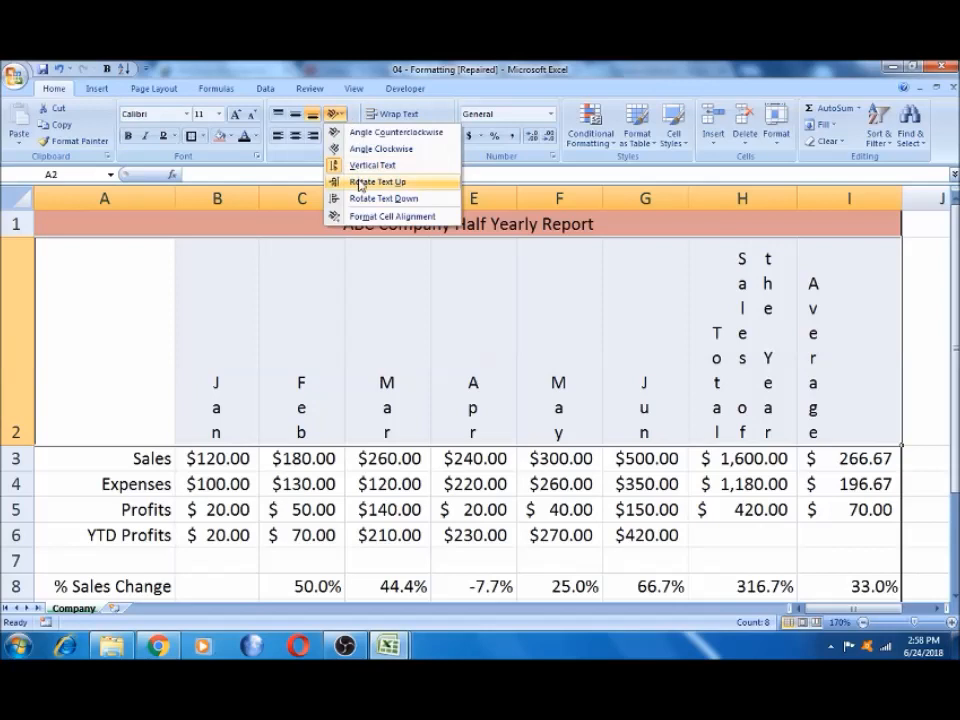
{"action": "left_click", "coordinate": [362, 182]}
{"action": "left_click", "coordinate": [342, 115]}
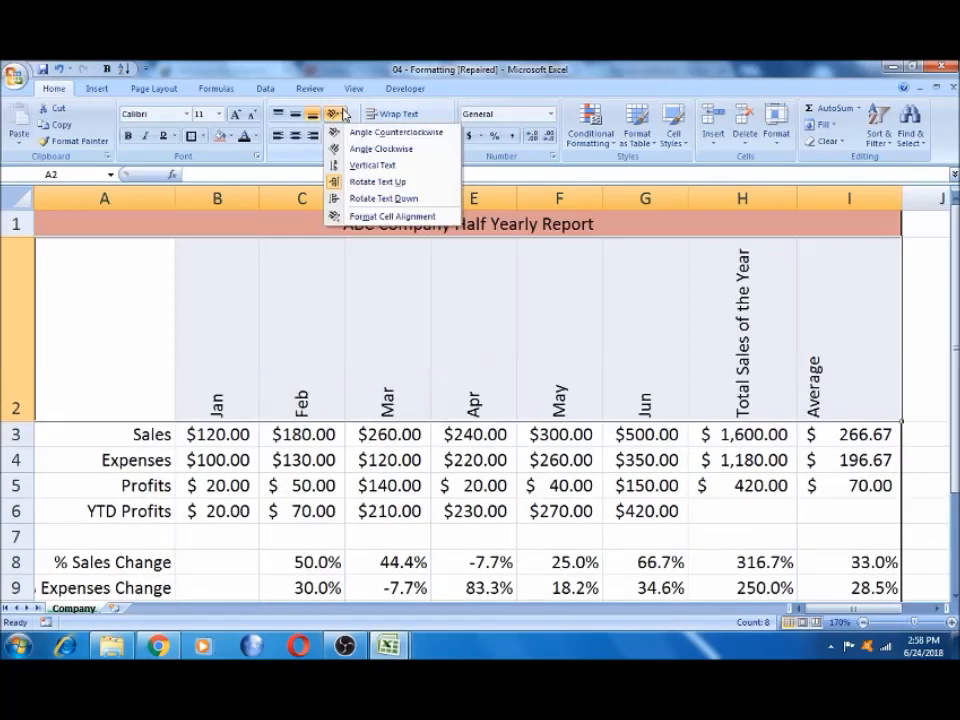
{"action": "left_click", "coordinate": [354, 197]}
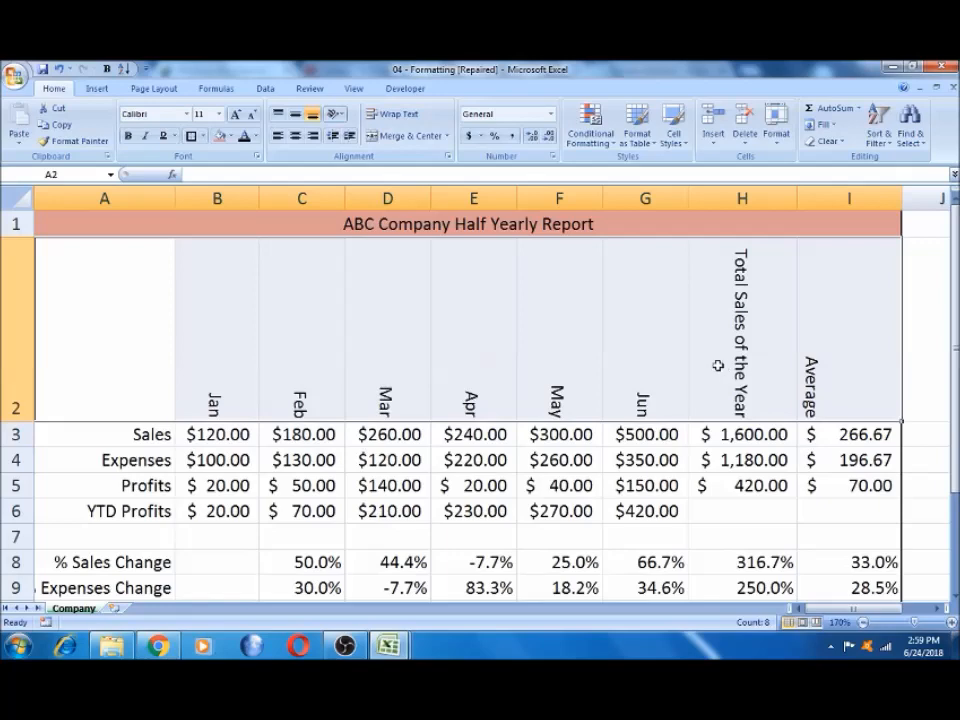
- Undo the last four orientation changes to the header row A2:I2 and deselect the row
{"action": "key", "text": "ctrl+z"}
{"action": "key", "text": "ctrl+z"}
{"action": "key", "text": "ctrl+z"}
{"action": "key", "text": "ctrl+z"}
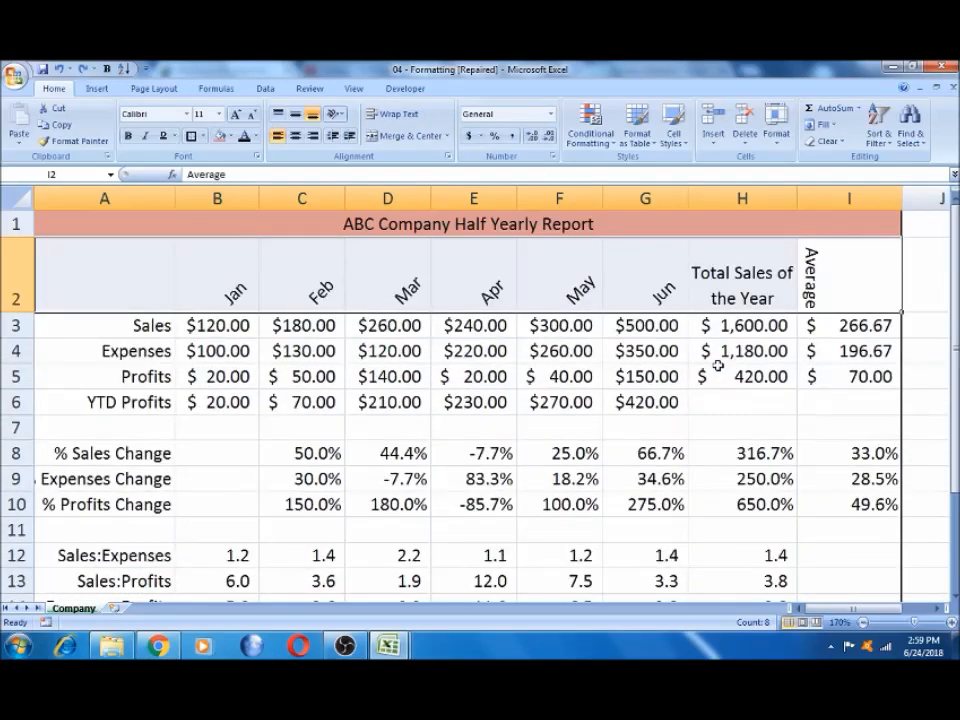
{"action": "left_click", "coordinate": [610, 417]}
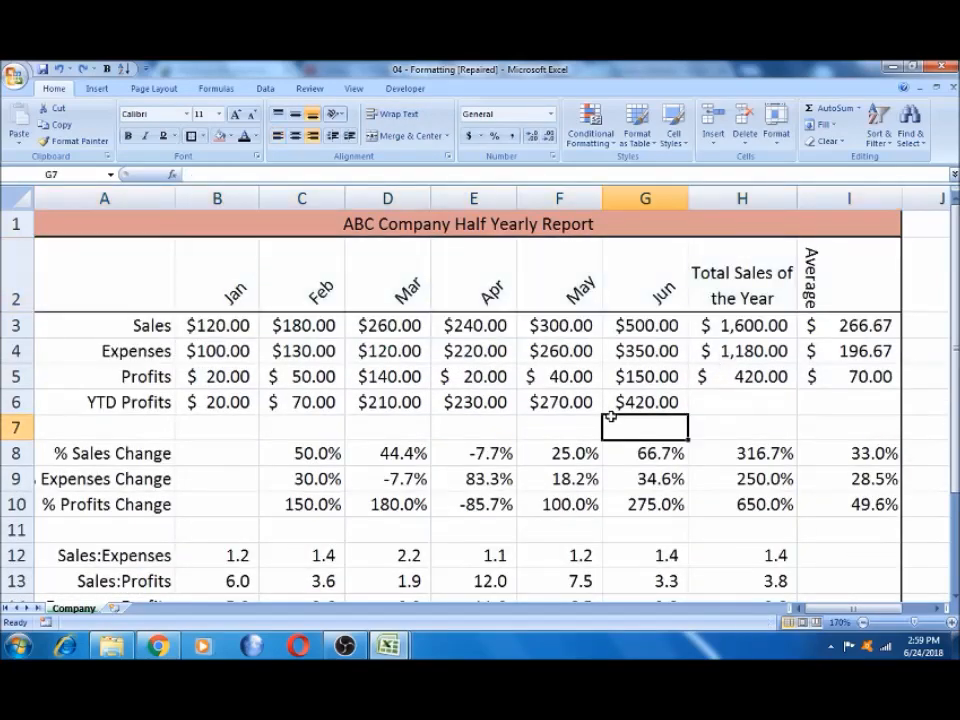